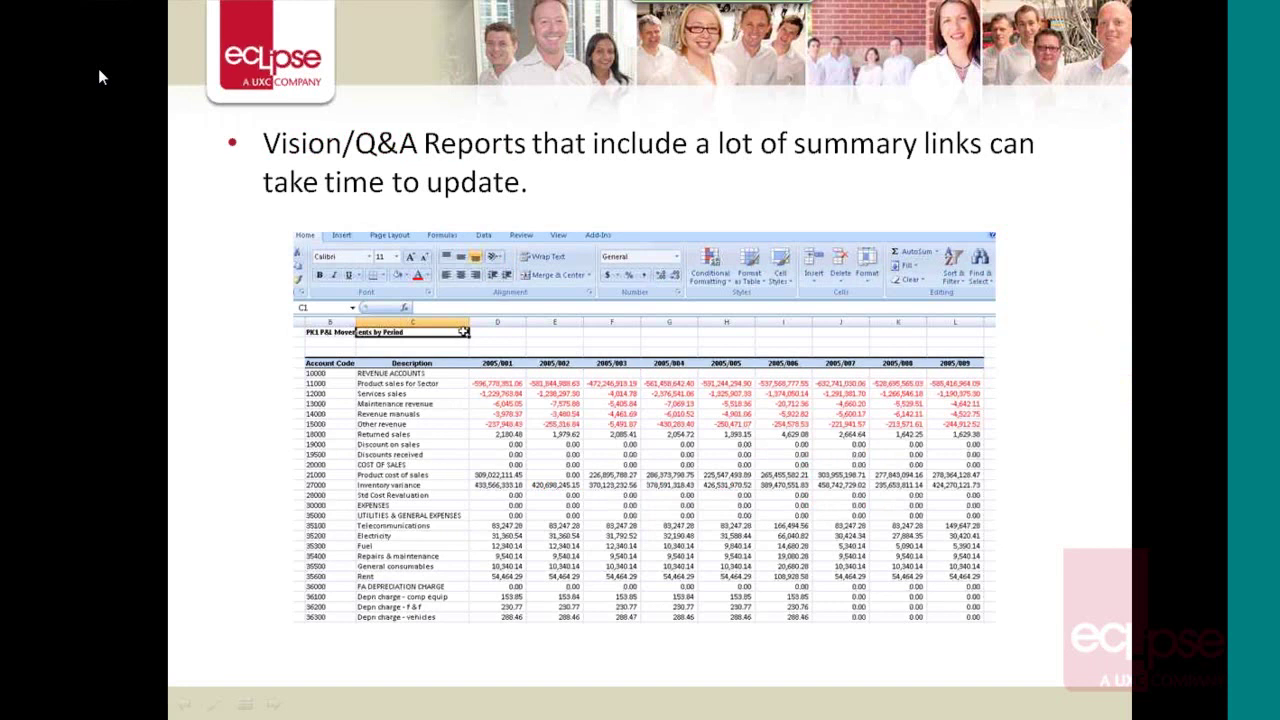
Step: Advance past the slow summary-link reports slide and begin switching to the virtual PC window
{"action": "key", "text": "Right"}
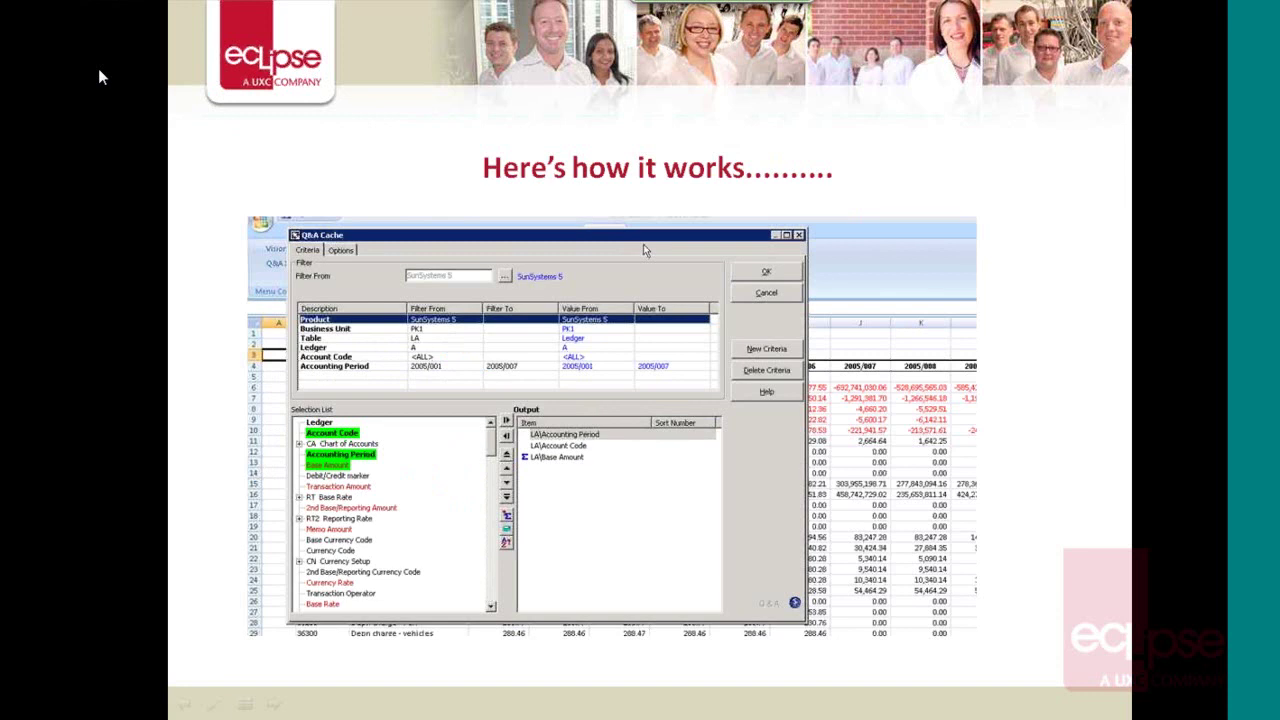
{"action": "key", "text": "alt+Tab"}
{"action": "key", "text": "Tab"}
{"action": "key", "text": "Tab"}
{"action": "key", "text": "Tab"}
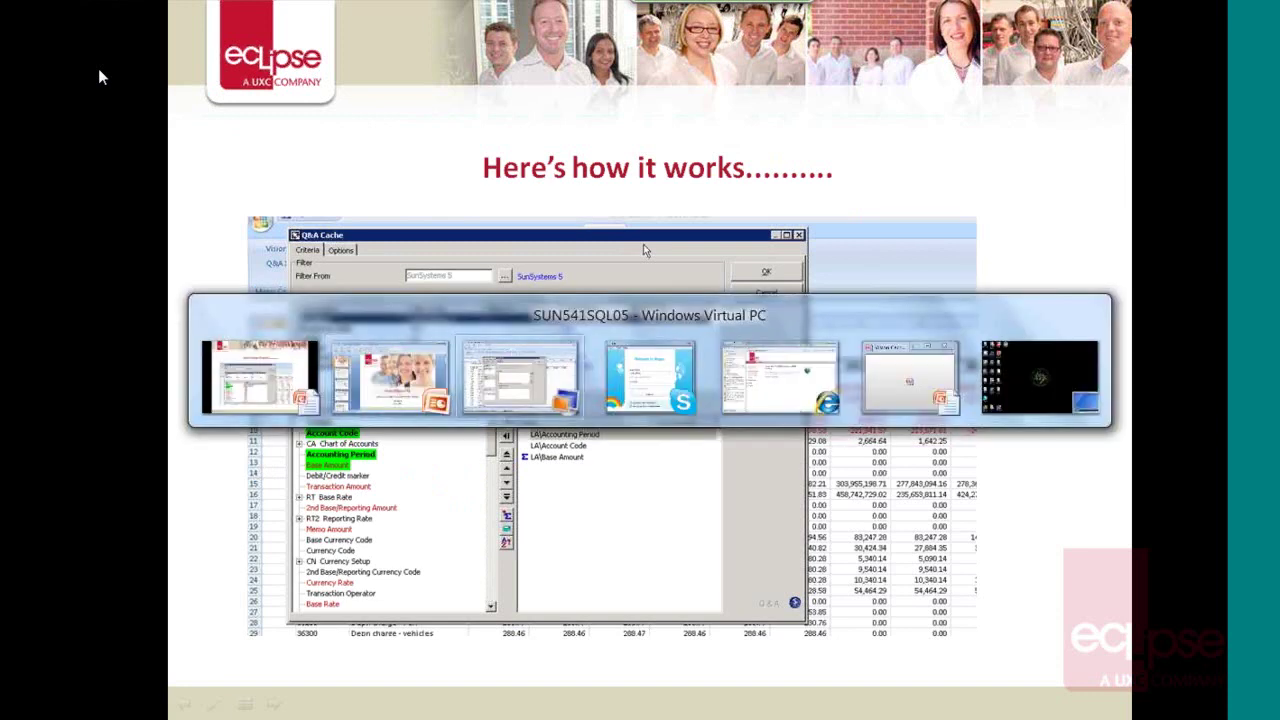
Step: Switch to the virtual PC, cancel the Task Details dialog and close the Q&A Alert Editor
{"action": "key", "text": "Tab"}
{"action": "key", "text": "Tab"}
{"action": "key", "text": "Tab"}
{"action": "key", "text": "Tab"}
{"action": "key", "text": "Tab"}
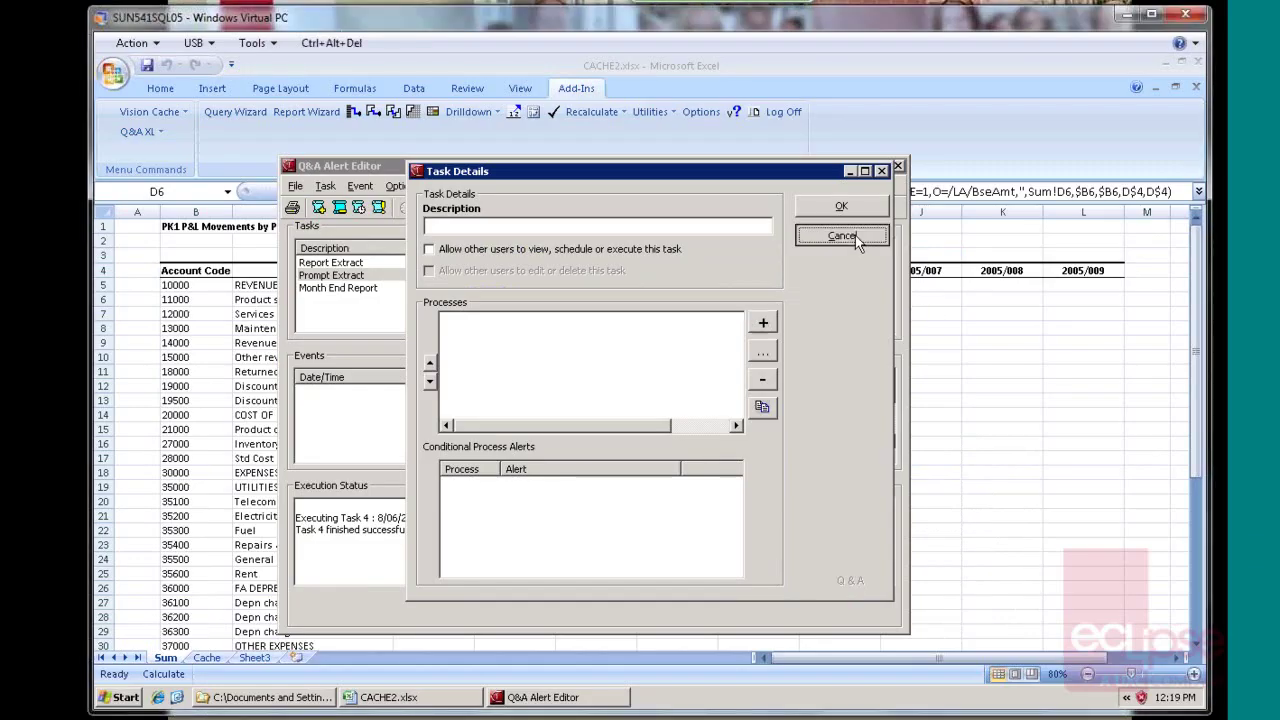
{"action": "left_click", "coordinate": [855, 235]}
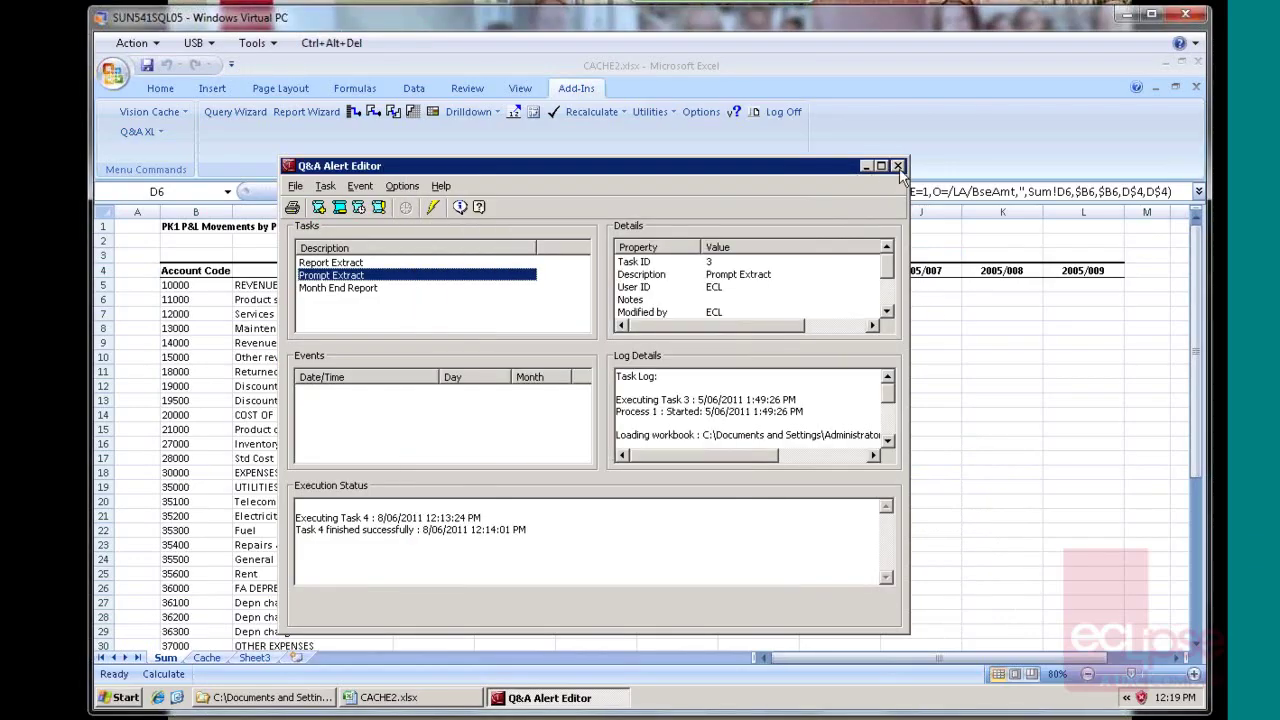
{"action": "left_click", "coordinate": [898, 166]}
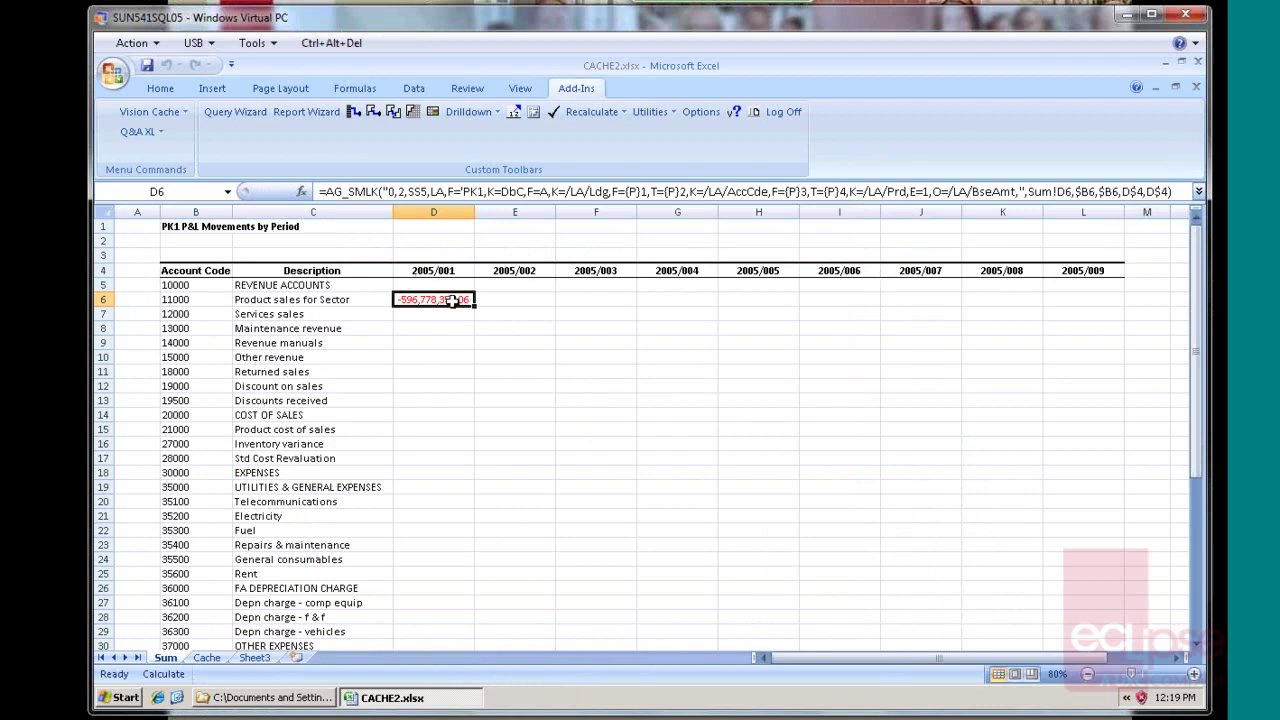
Step: Review D6's Summary Link definition for account 11000, close it unchanged, and select D6
{"action": "double_click", "coordinate": [422, 300]}
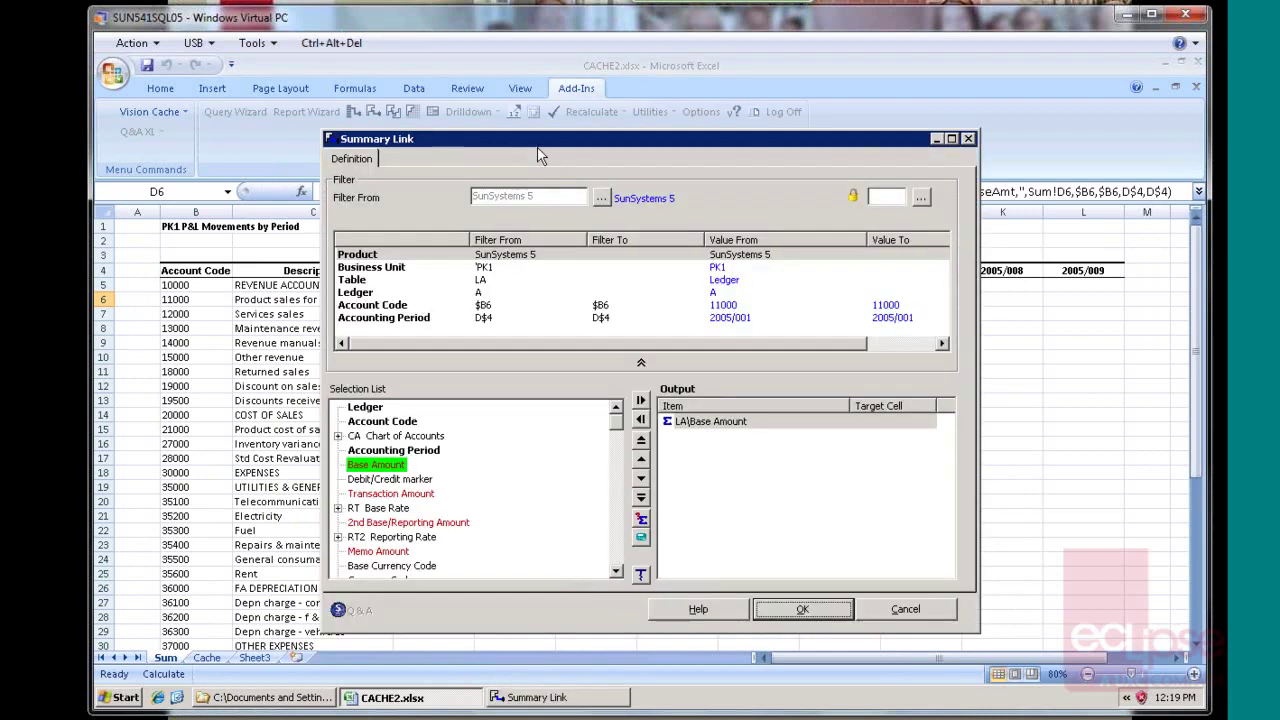
{"action": "left_click_drag", "start_coordinate": [545, 137], "coordinate": [1040, 149]}
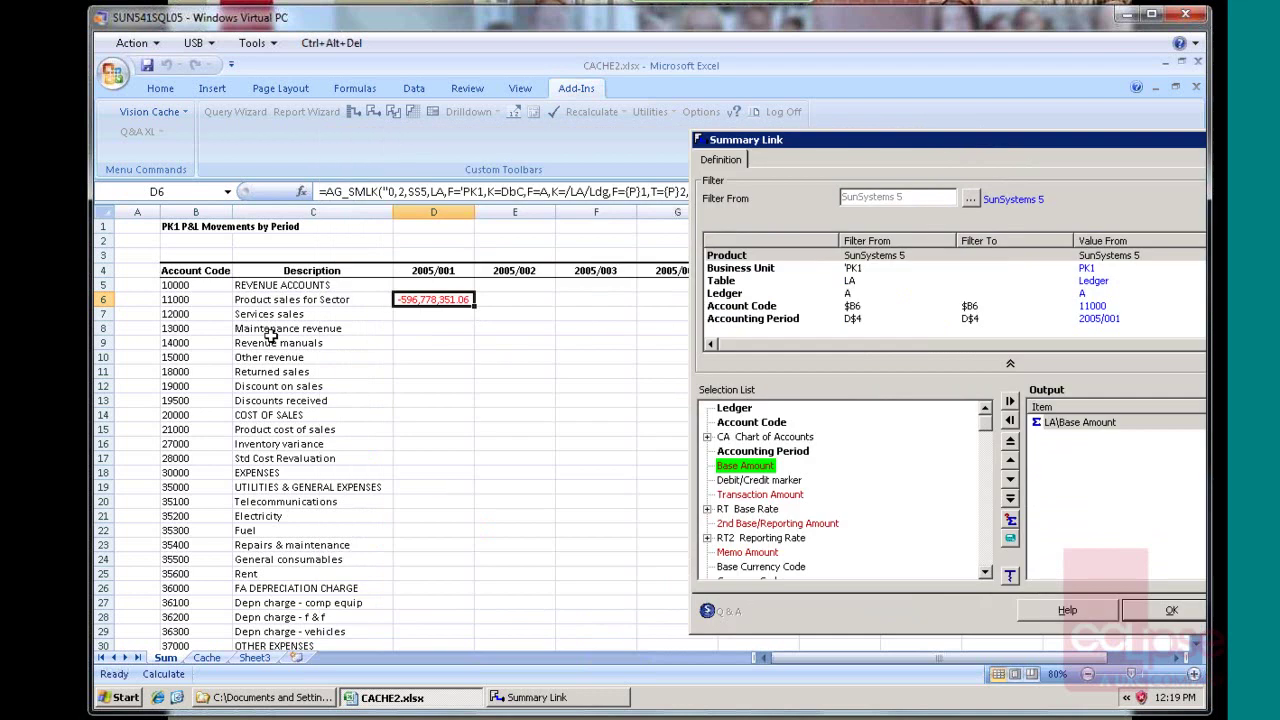
{"action": "left_click", "coordinate": [186, 299]}
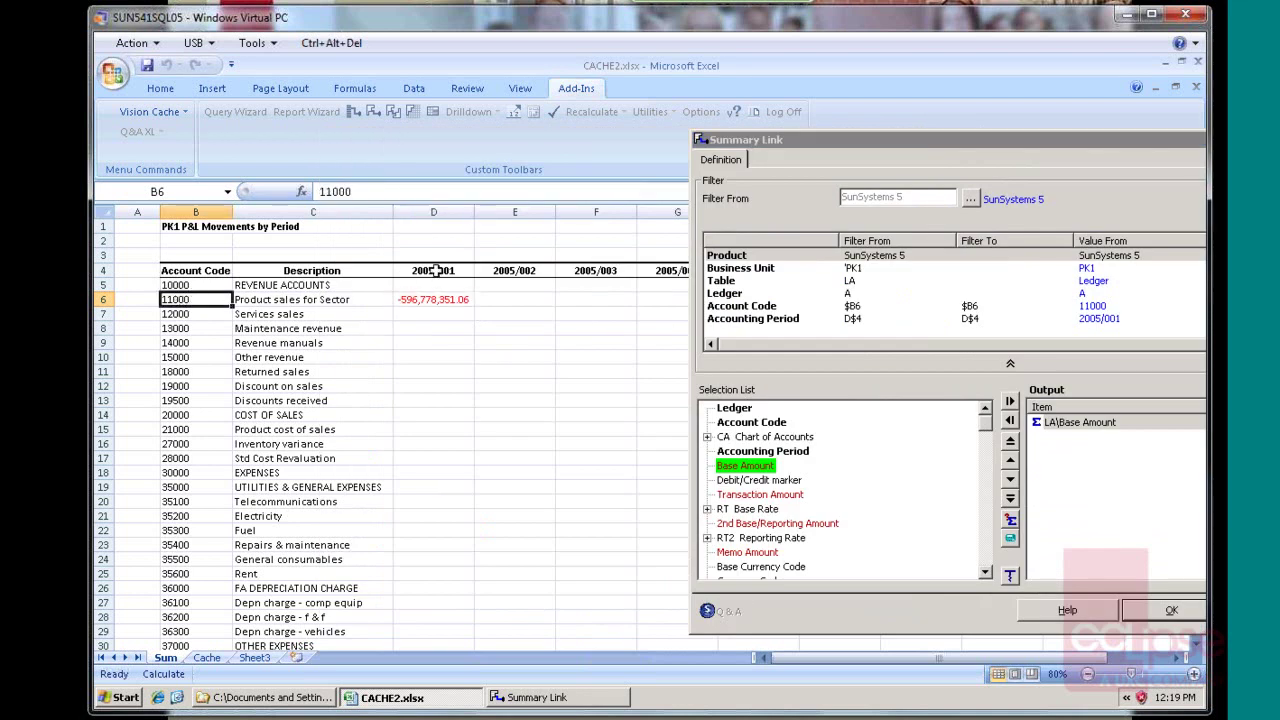
{"action": "left_click", "coordinate": [1166, 611]}
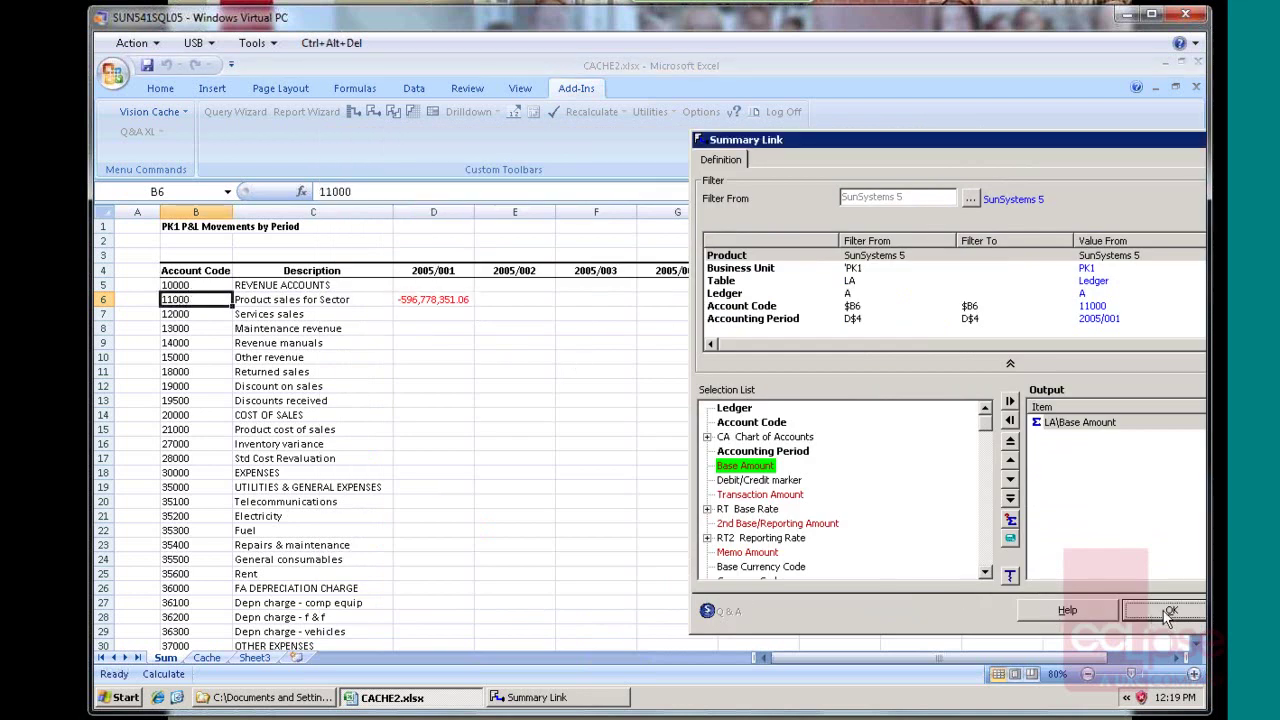
{"action": "left_click", "coordinate": [427, 300]}
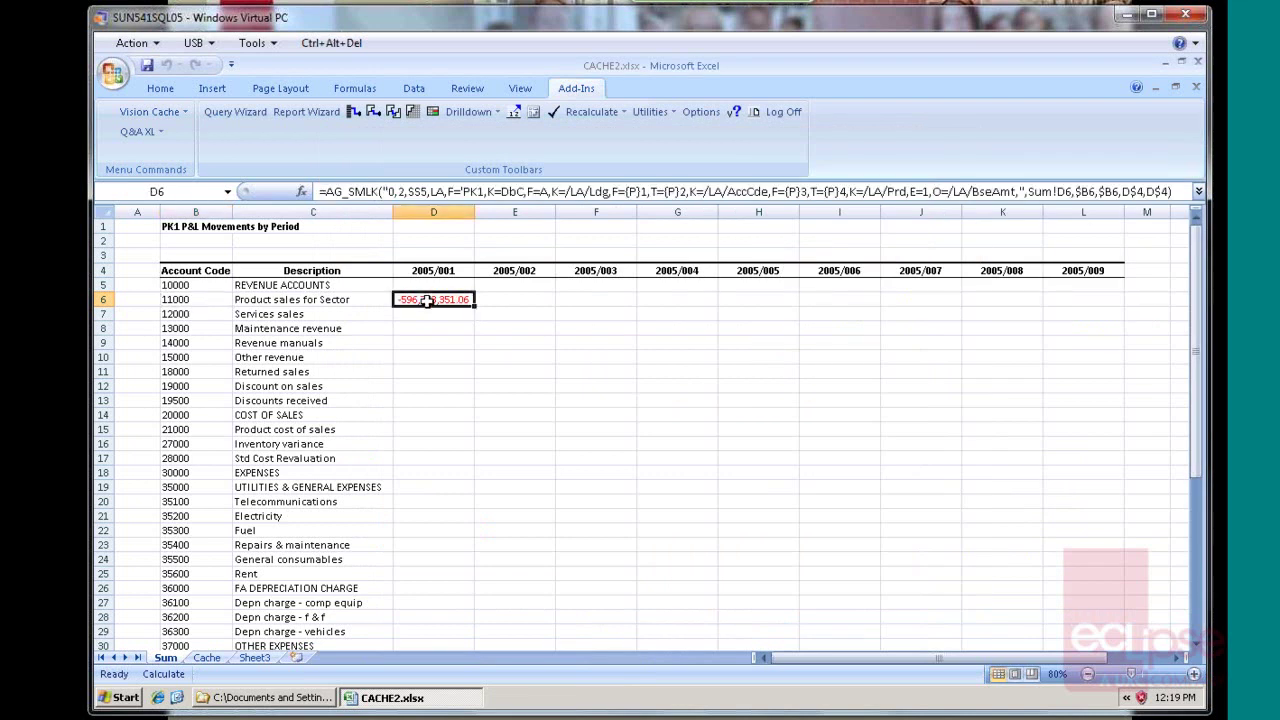
Step: Copy the D6 summary-link formula across D6:L47 and recalculate with F9
{"action": "key", "text": "ctrl+c"}
{"action": "left_click_drag", "start_coordinate": [427, 300], "coordinate": [1049, 560]}
{"action": "key", "text": "ctrl+v"}
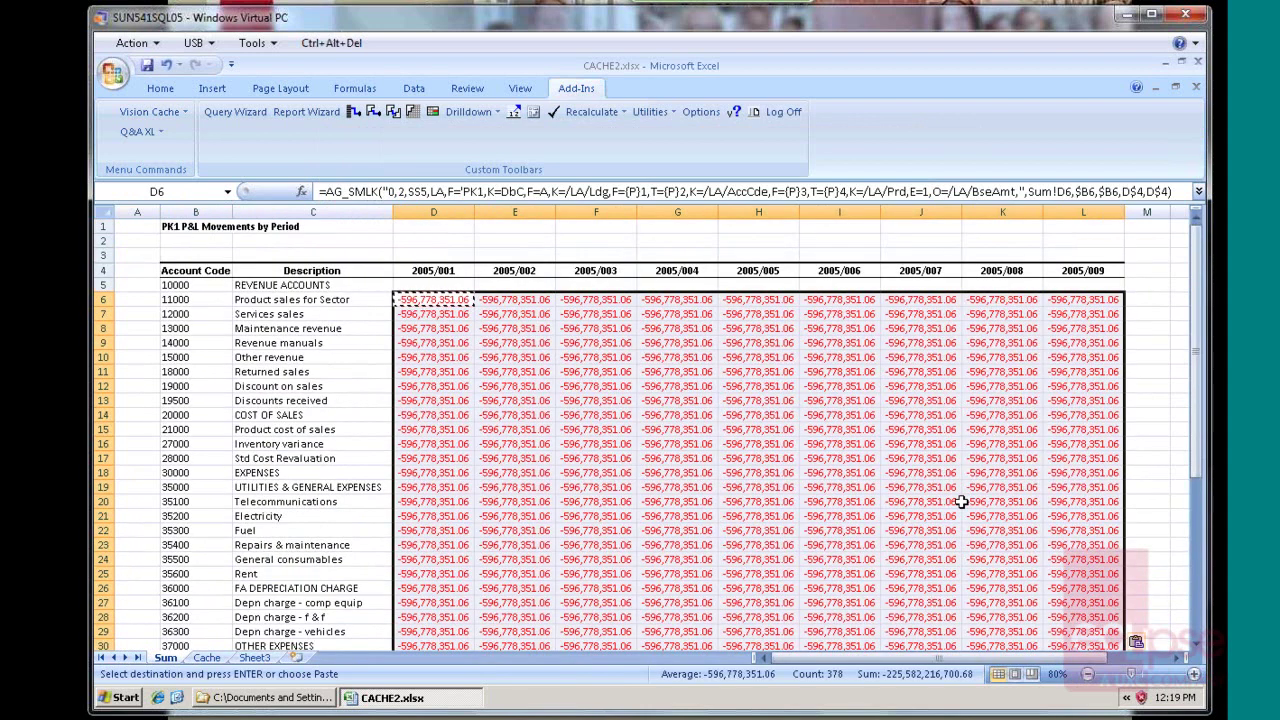
{"action": "key", "text": "F9"}
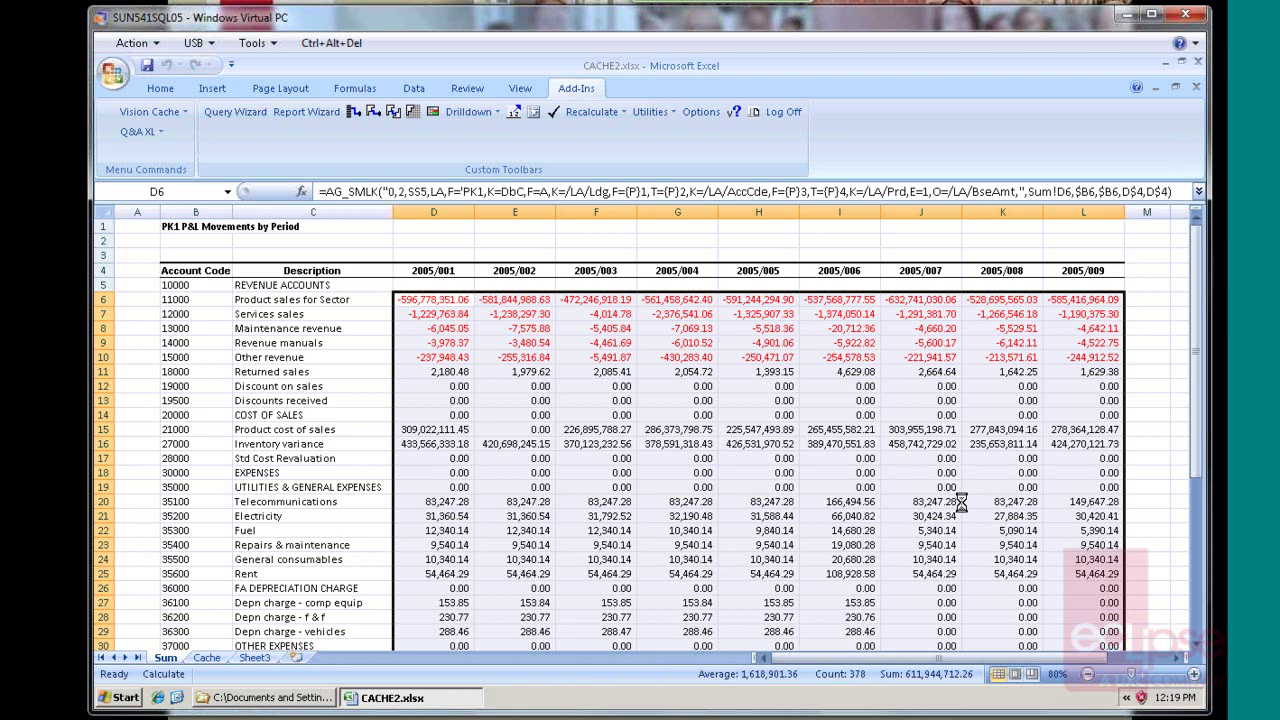
Step: Switch to the Cache sheet and log off from Q&A
{"action": "left_click", "coordinate": [208, 658]}
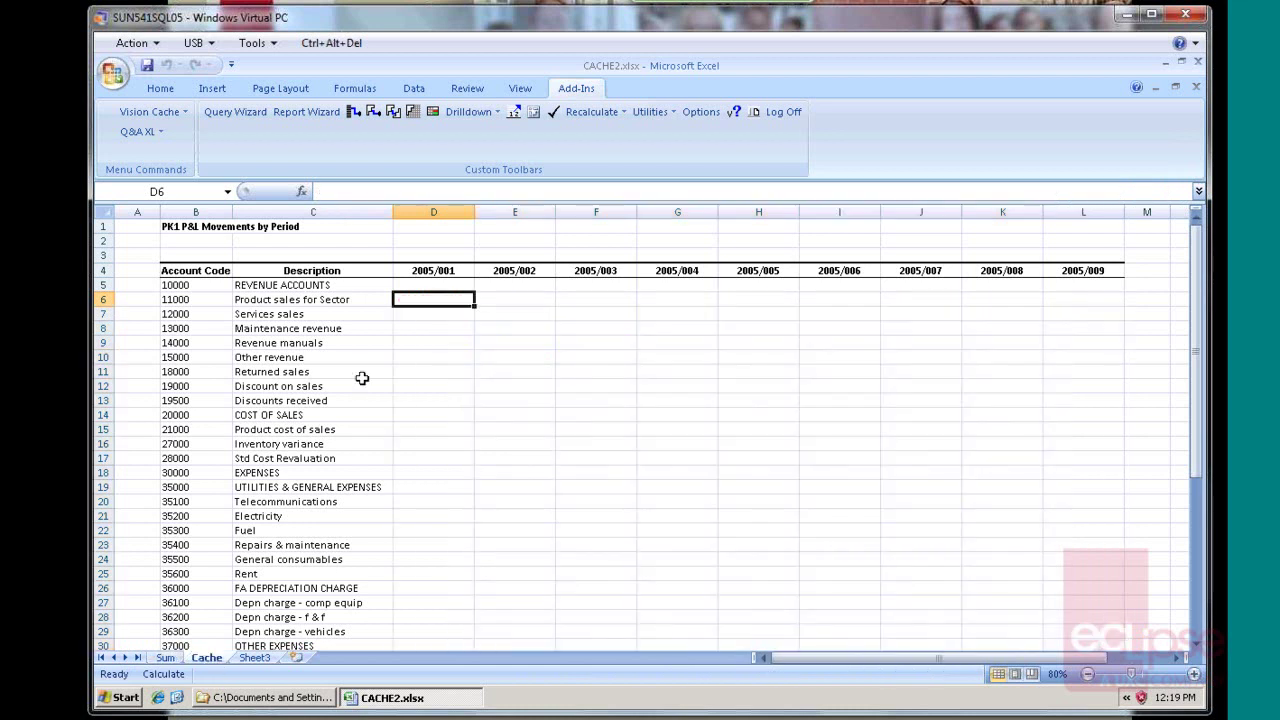
{"action": "left_click", "coordinate": [140, 132]}
{"action": "left_click", "coordinate": [155, 562]}
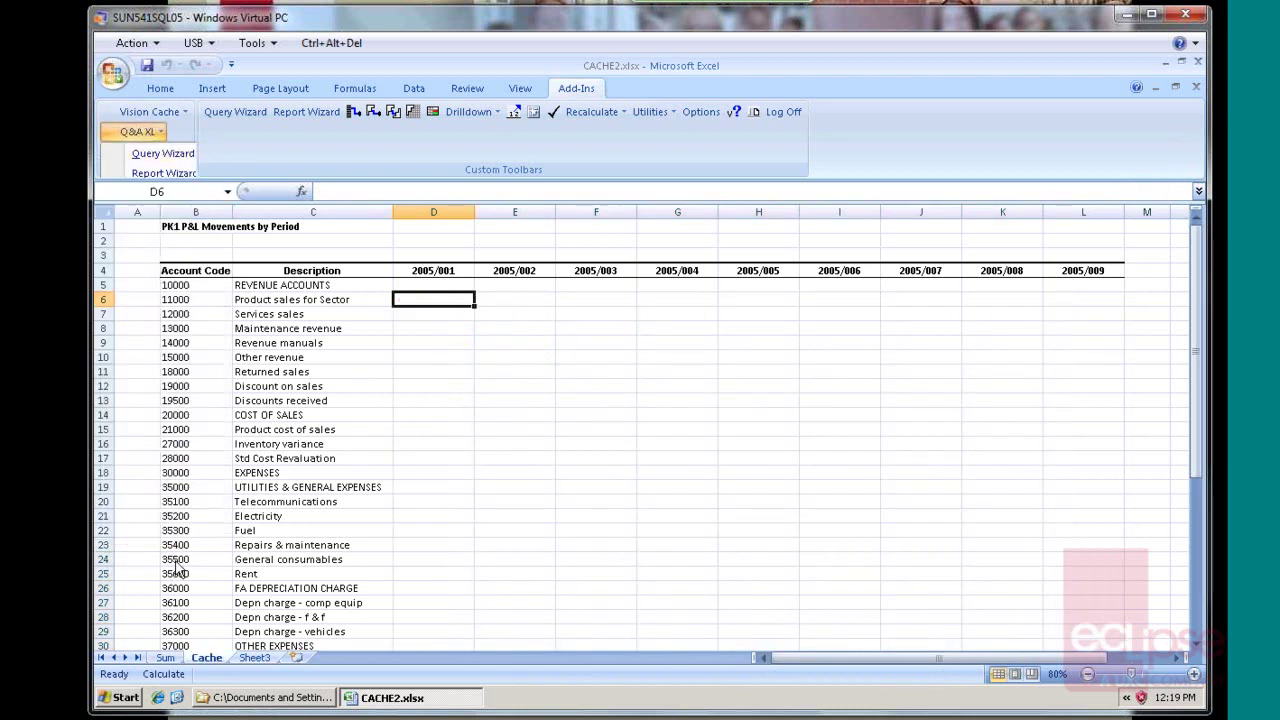
Step: Select cell A1 and bring up the Vision Cache commands on the Add-Ins ribbon
{"action": "left_click", "coordinate": [148, 113]}
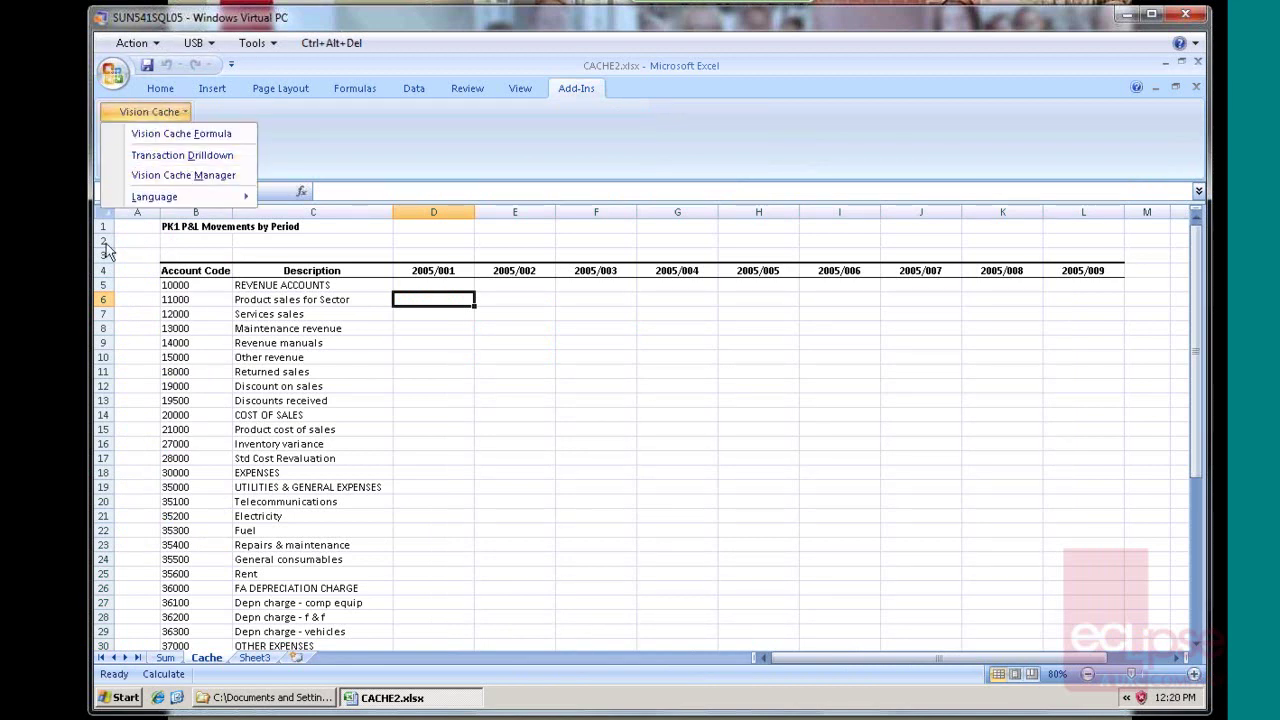
{"action": "left_click", "coordinate": [362, 258]}
{"action": "left_click", "coordinate": [128, 226]}
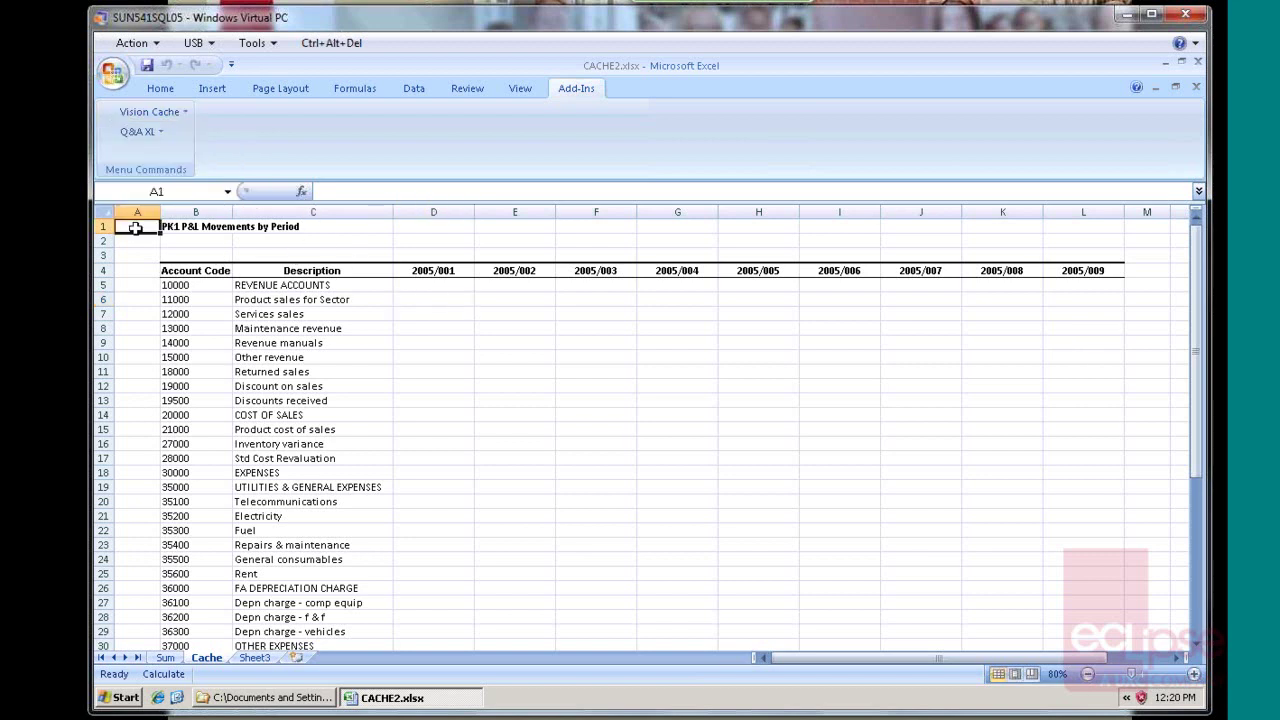
{"action": "left_click", "coordinate": [150, 112]}
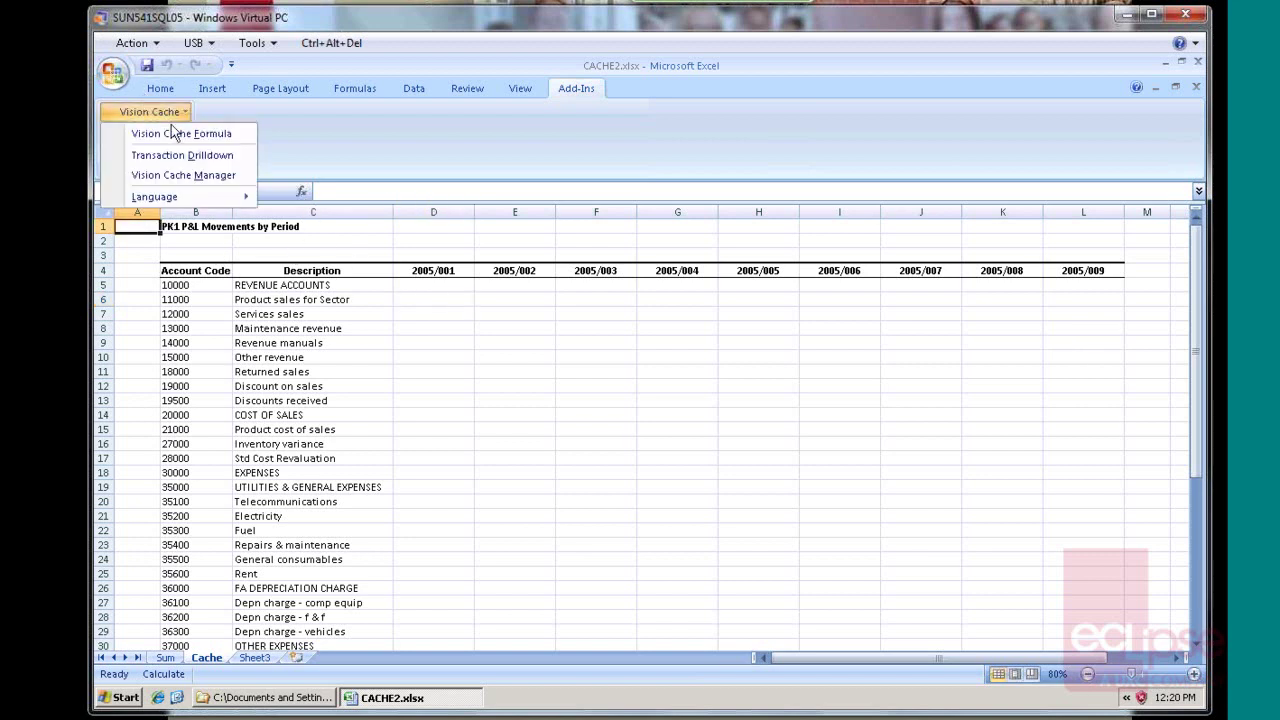
Step: Open the Vision Cache Manager and create a new cache
{"action": "left_click", "coordinate": [209, 177]}
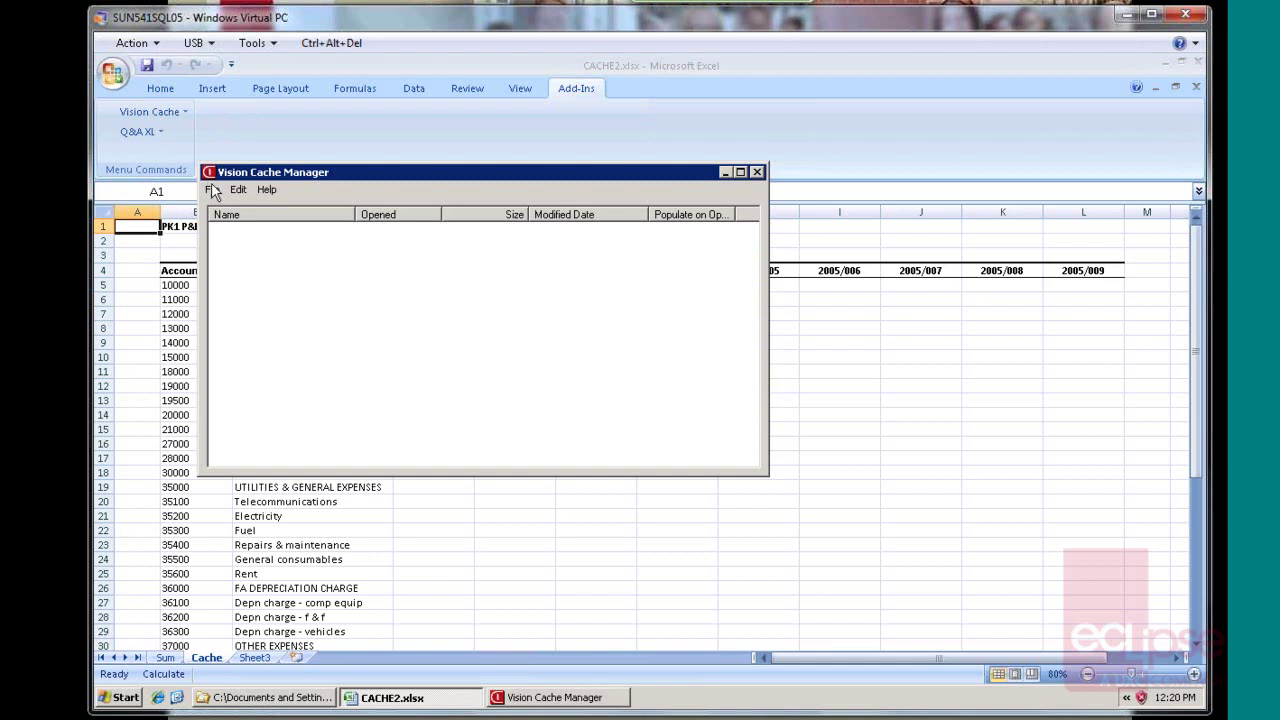
{"action": "left_click", "coordinate": [213, 192]}
{"action": "left_click", "coordinate": [226, 206]}
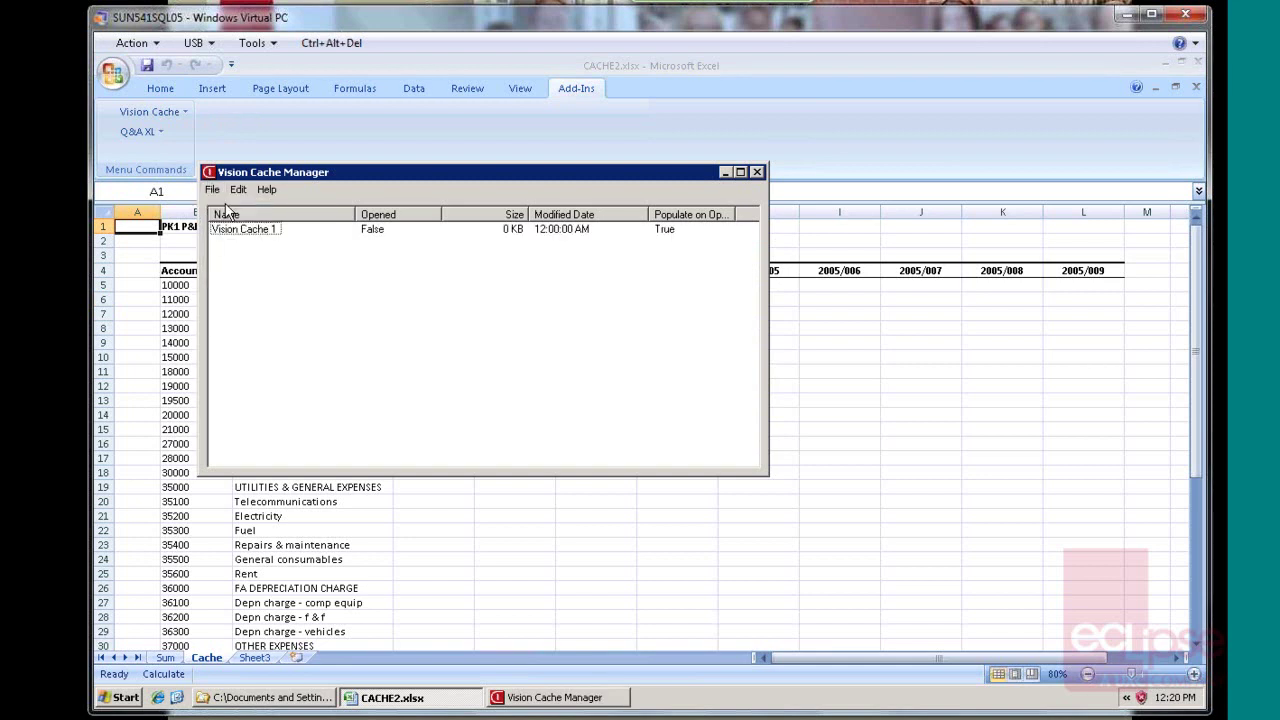
Step: Rename the new cache to MOVEMENTS and start editing its query
{"action": "left_click", "coordinate": [238, 190]}
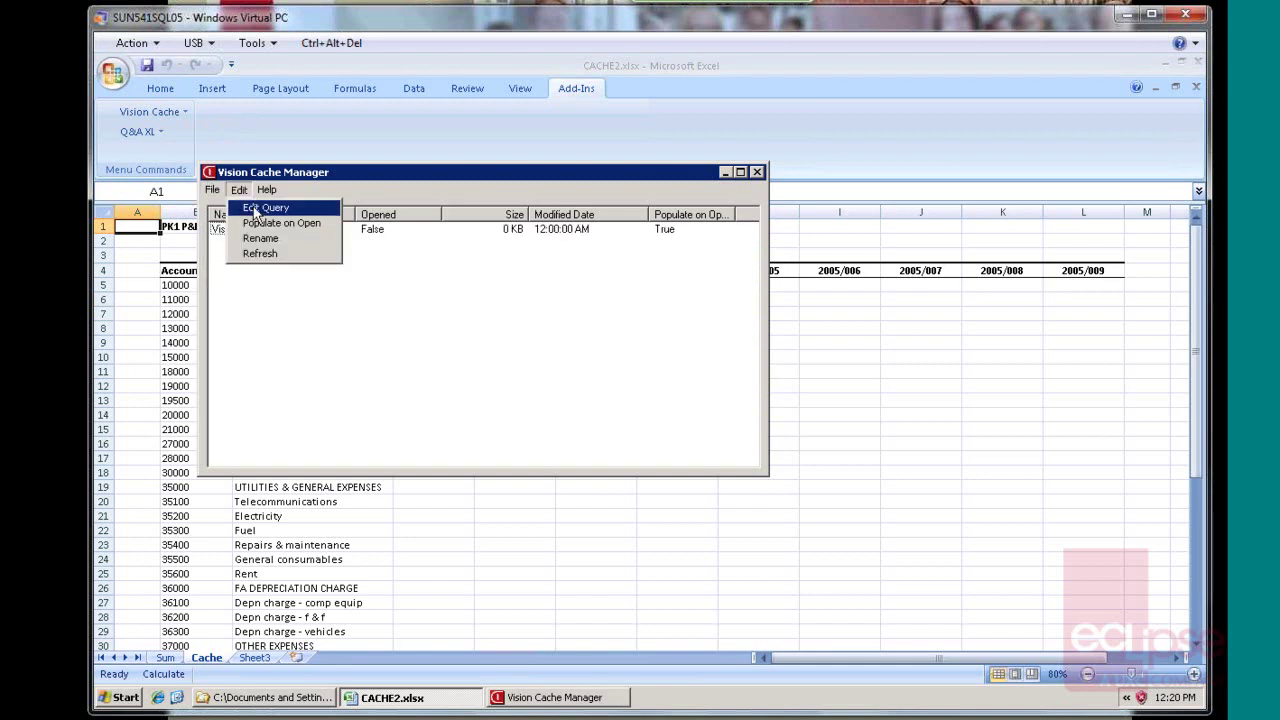
{"action": "left_click", "coordinate": [261, 239]}
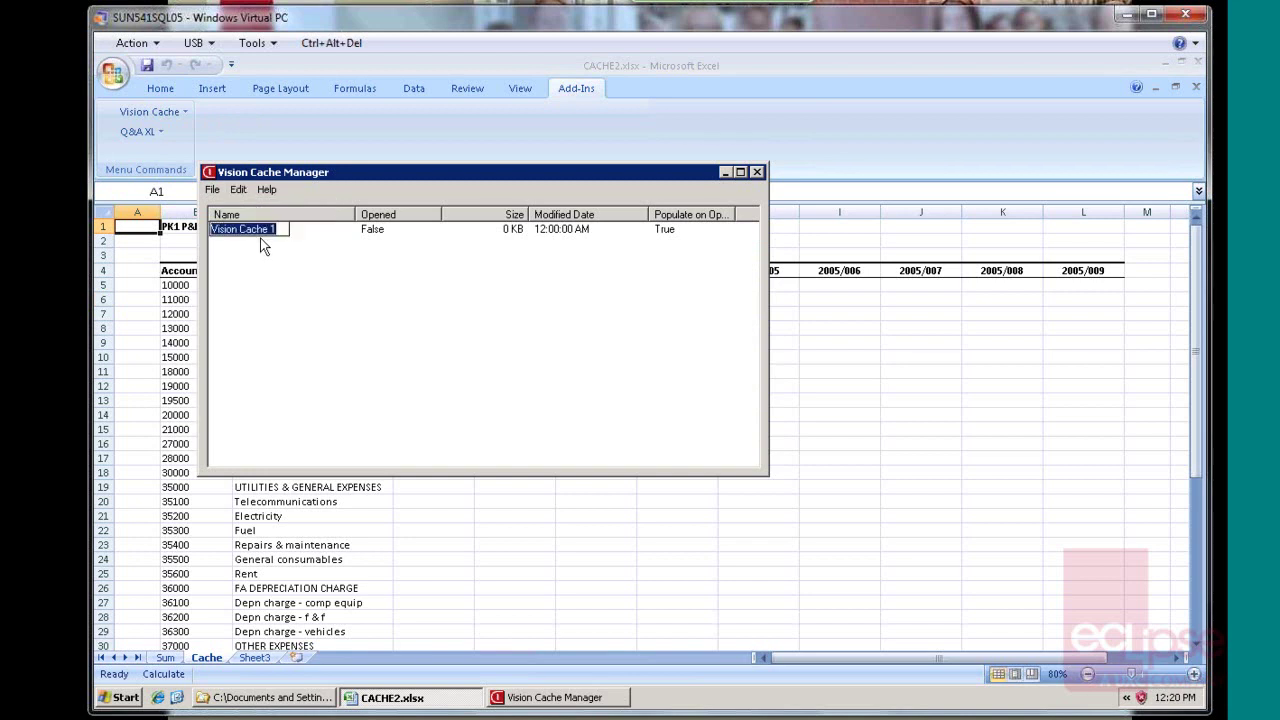
{"action": "type", "text": "MOVEMENTS"}
{"action": "key", "text": "Return"}
{"action": "left_click", "coordinate": [237, 190]}
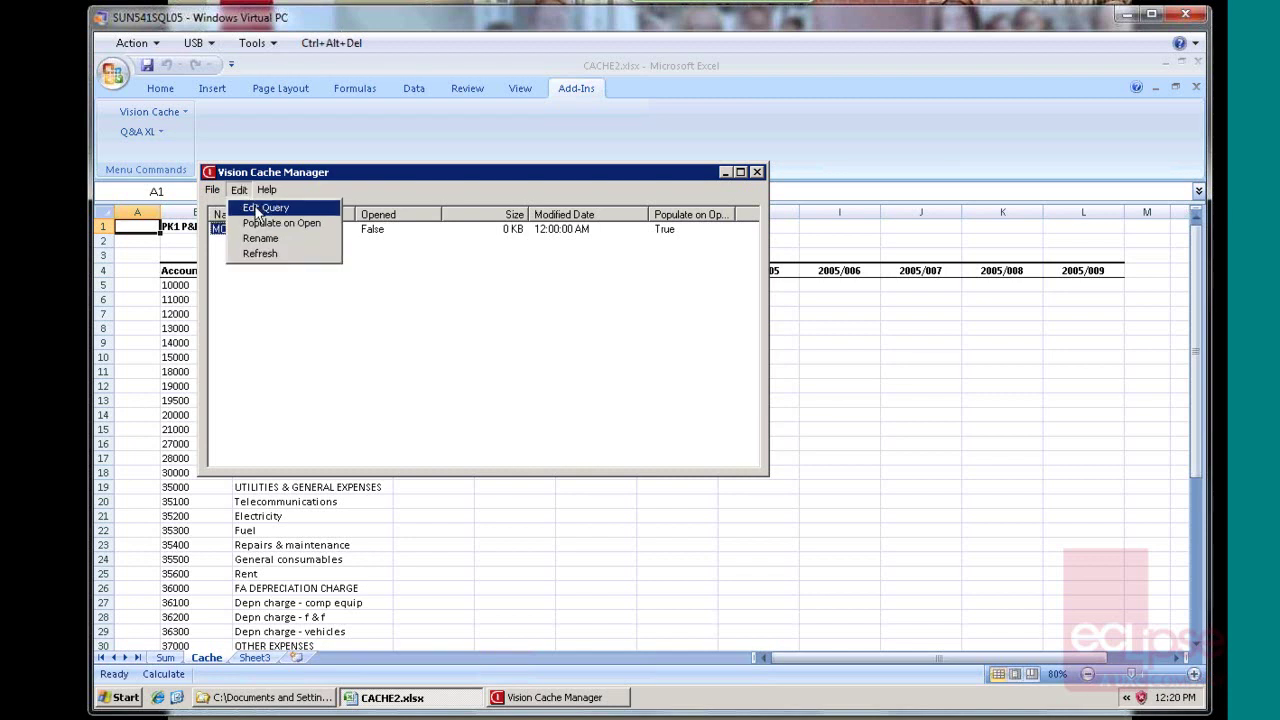
{"action": "left_click", "coordinate": [255, 207]}
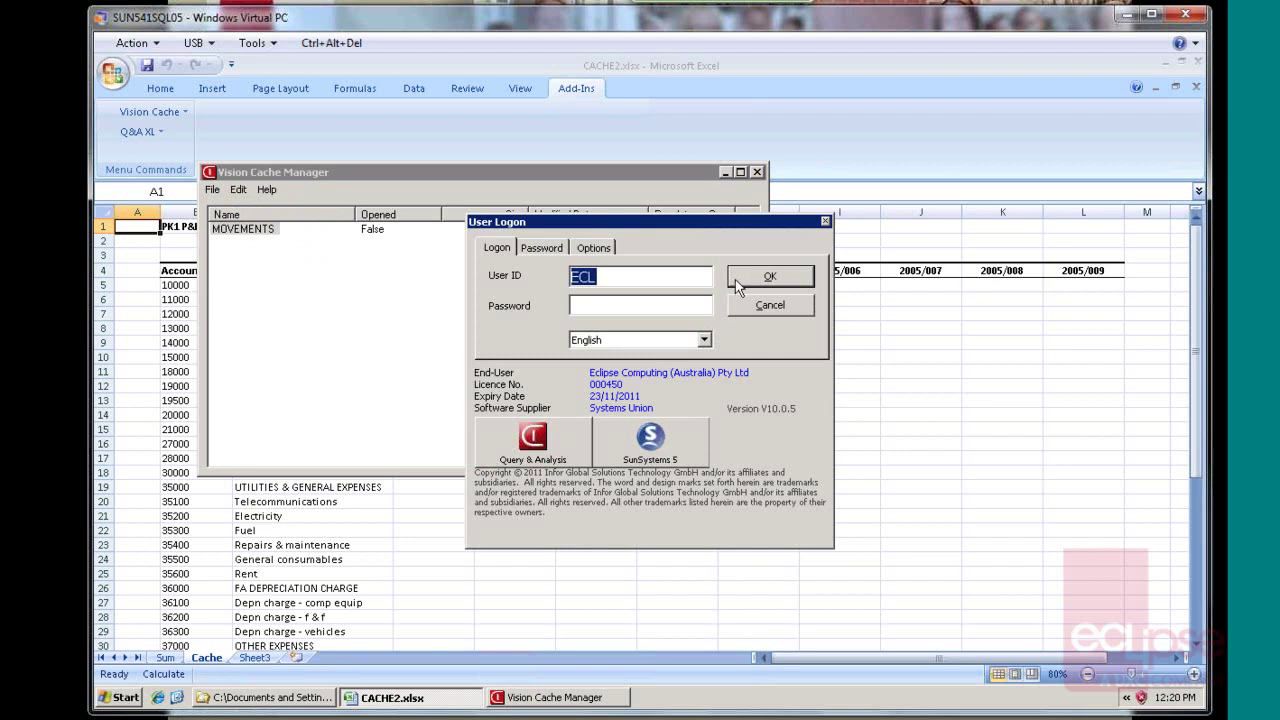
Step: Log on, choose the LA Ledger table and set the Account Code filter to 'LL>'
{"action": "left_click", "coordinate": [738, 283]}
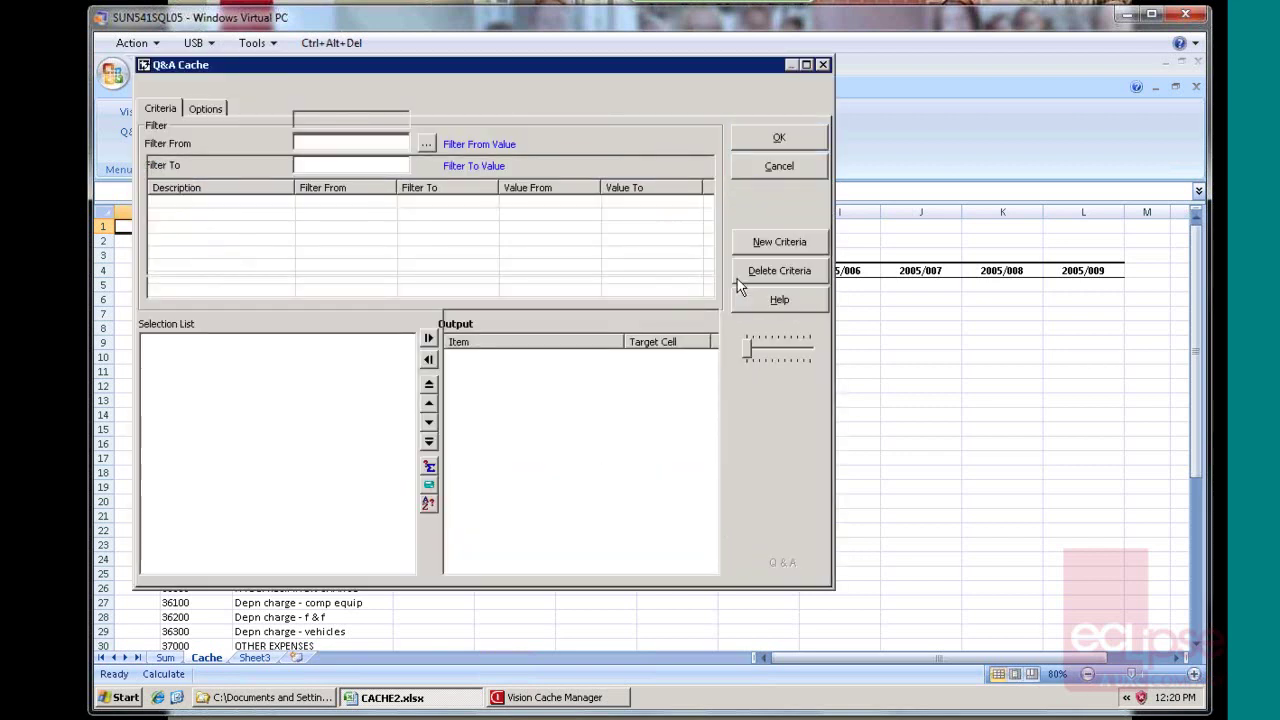
{"action": "left_click_drag", "start_coordinate": [620, 75], "coordinate": [837, 113]}
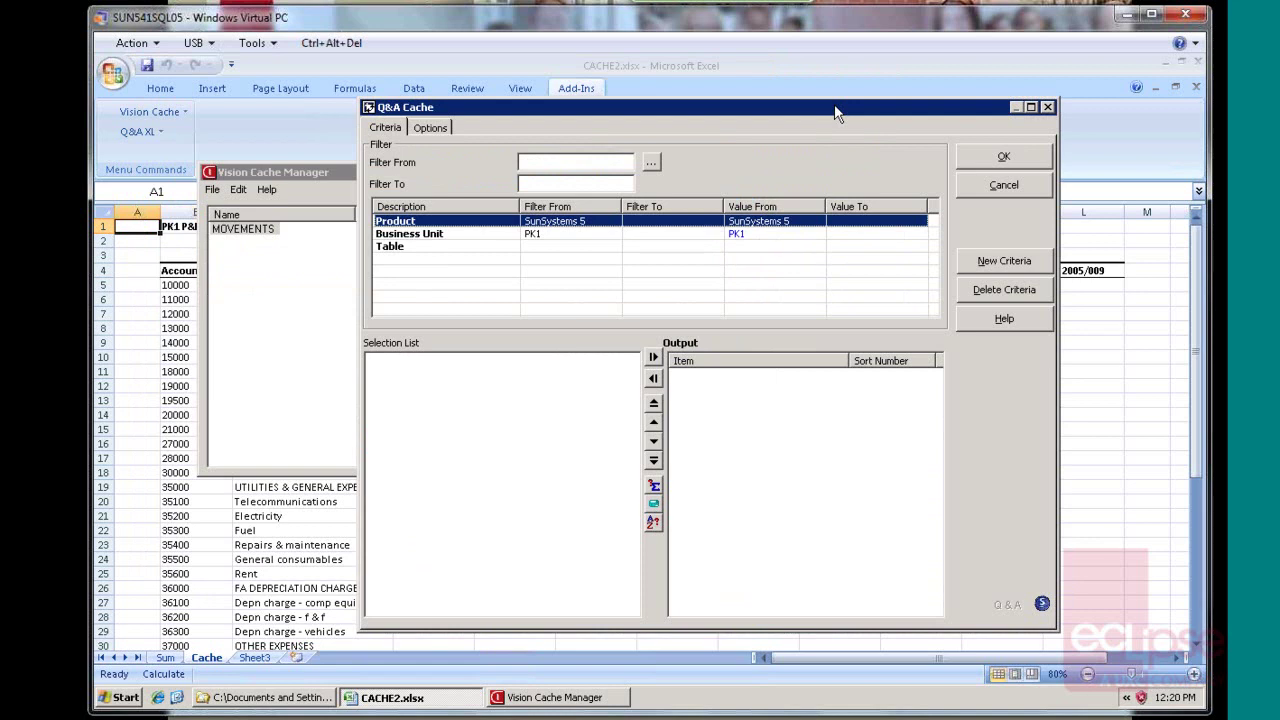
{"action": "double_click", "coordinate": [425, 246]}
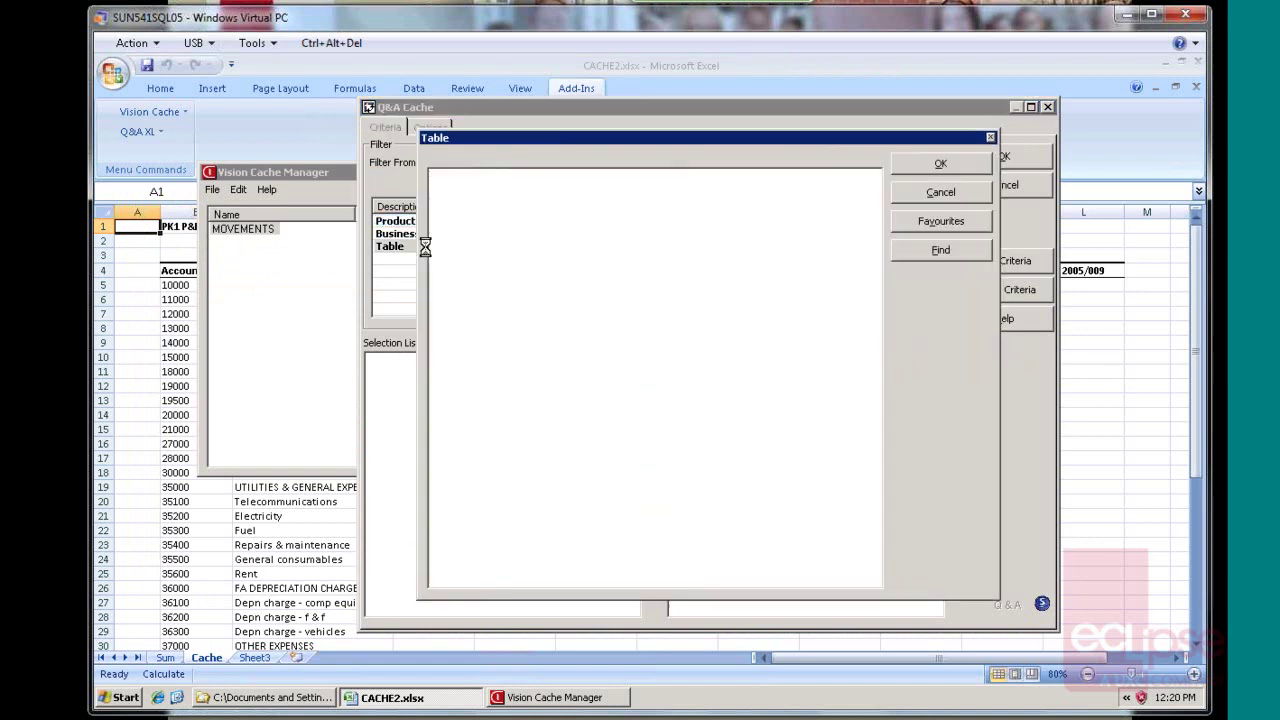
{"action": "double_click", "coordinate": [508, 198]}
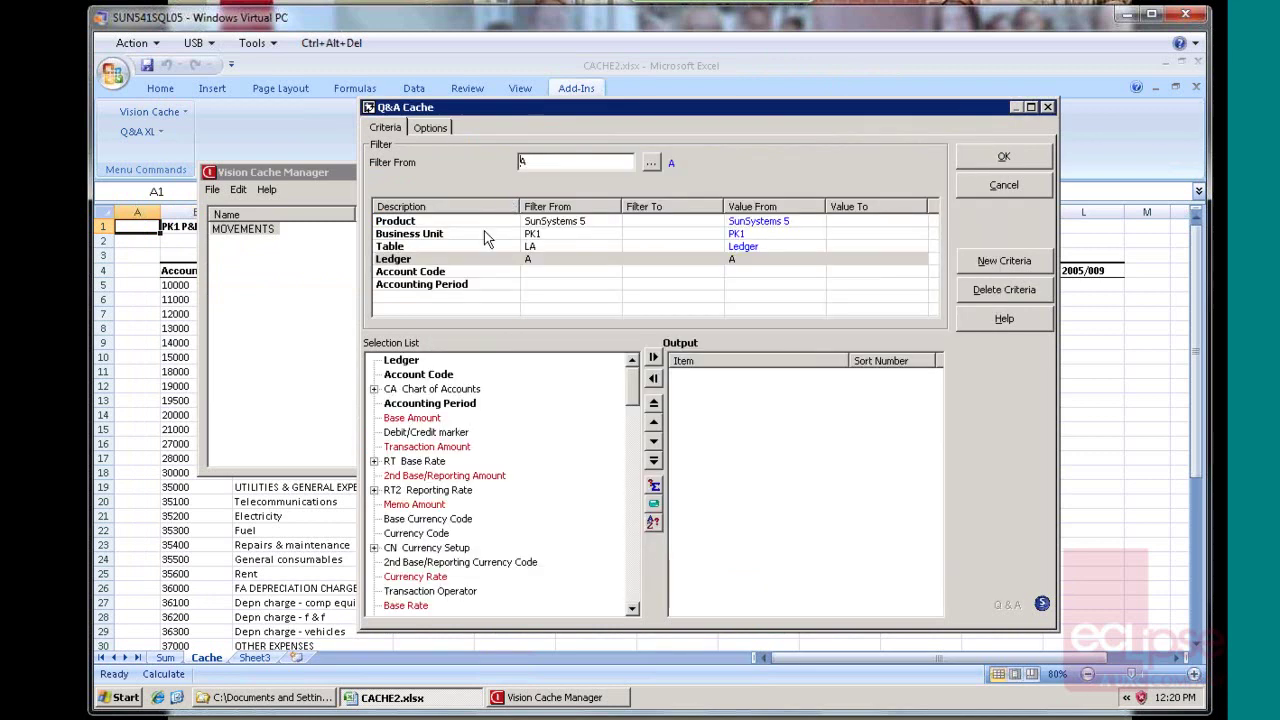
{"action": "left_click", "coordinate": [452, 273]}
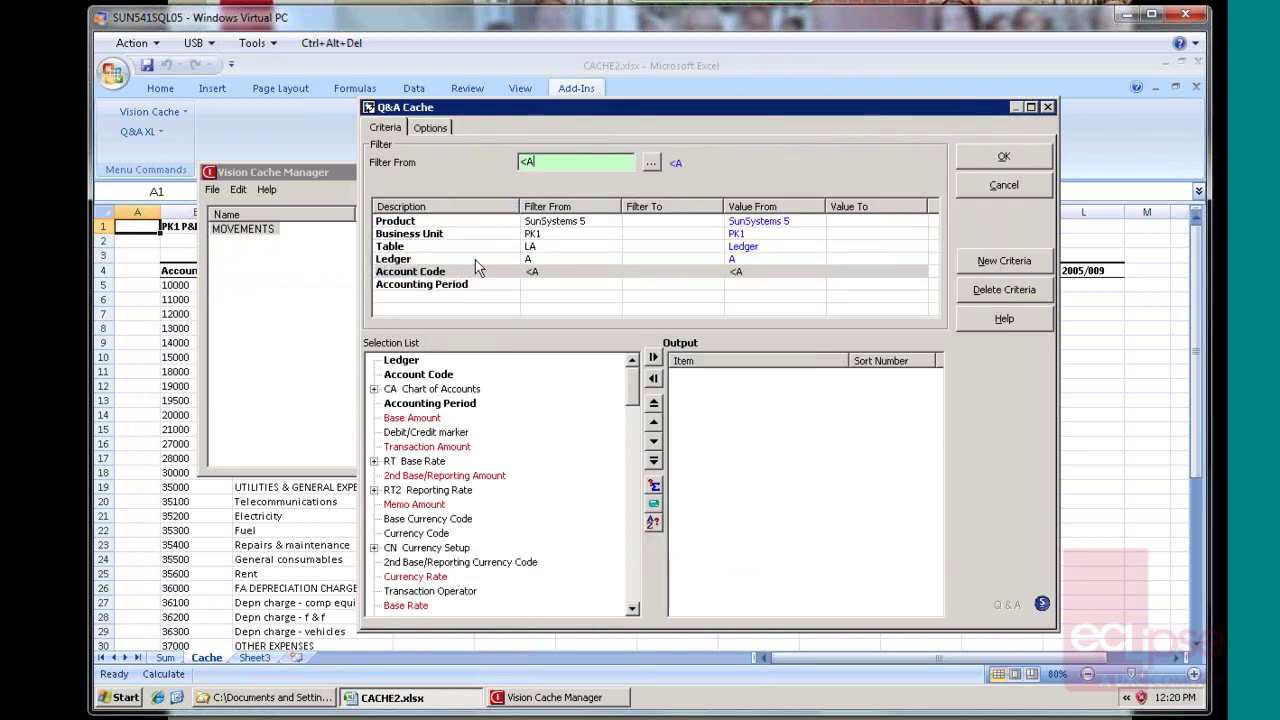
{"action": "type", "text": "LL>"}
Step: Set the Accounting Period range from 2005/001 to 2005/012
{"action": "left_click", "coordinate": [456, 287]}
{"action": "left_click", "coordinate": [546, 357]}
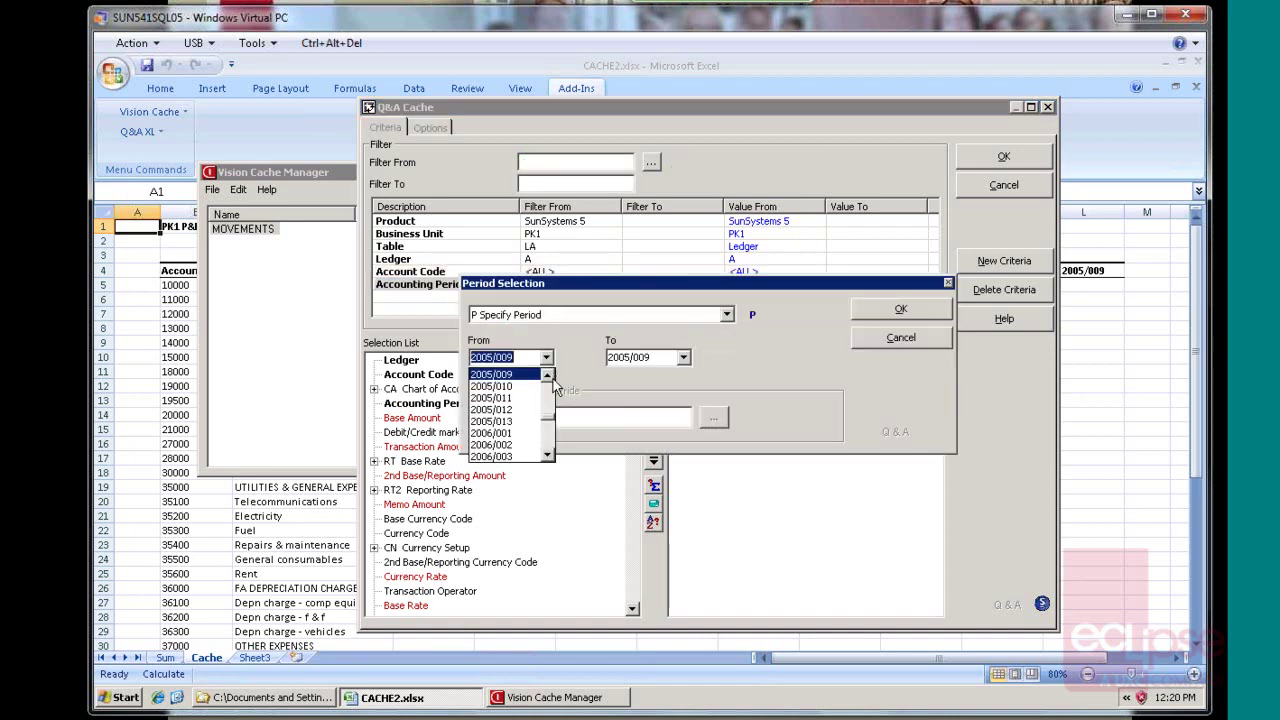
{"action": "scroll", "coordinate": [550, 376], "scroll_direction": "up", "scroll_amount": 8}
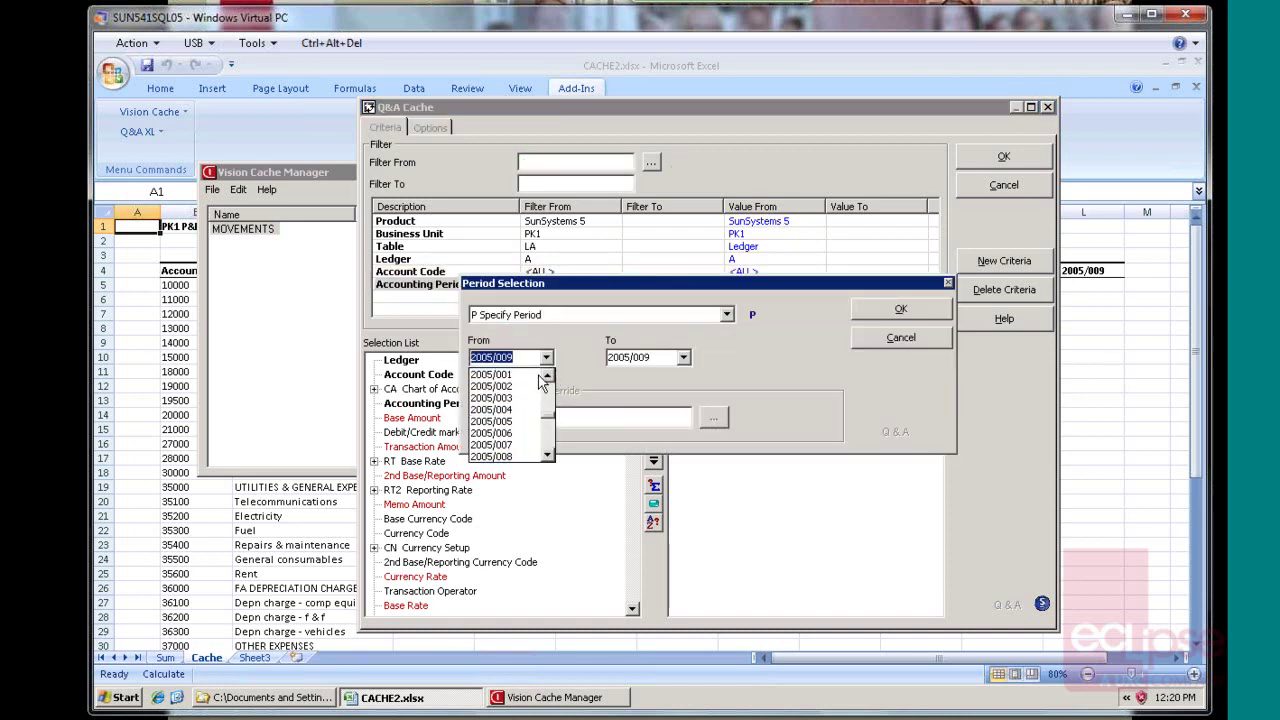
{"action": "left_click", "coordinate": [505, 374]}
{"action": "left_click", "coordinate": [683, 357]}
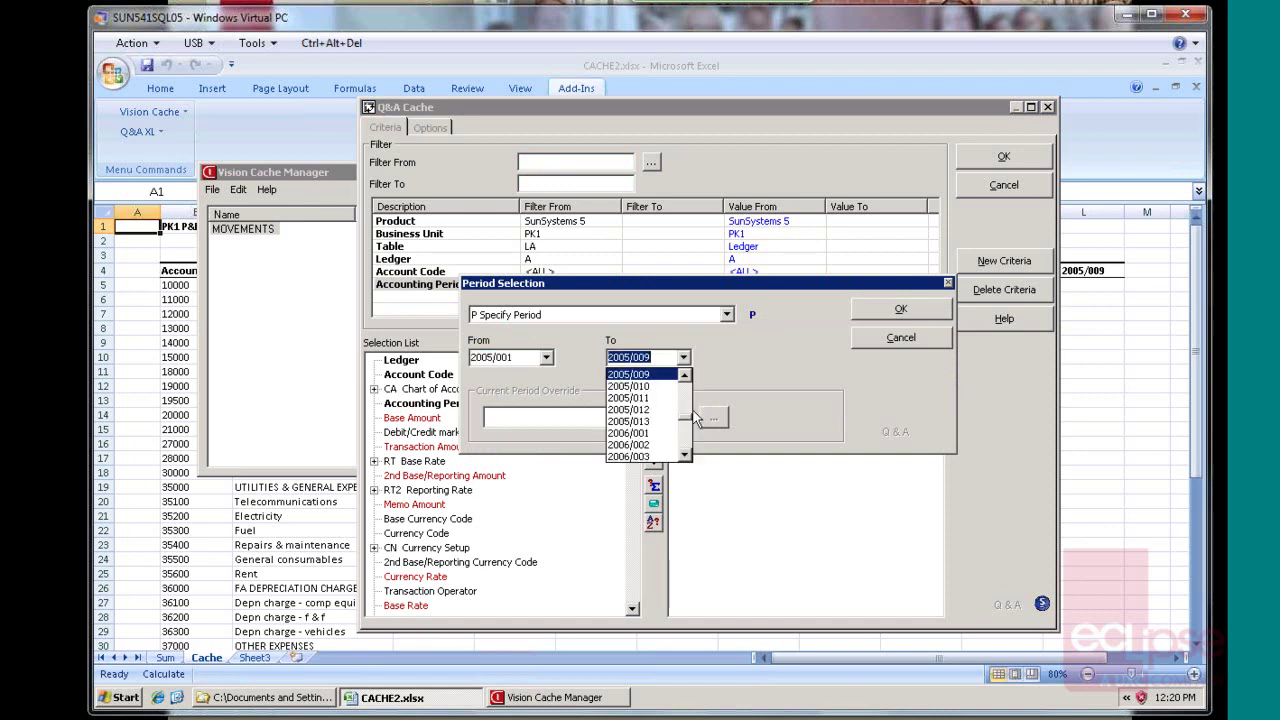
{"action": "double_click", "coordinate": [684, 455]}
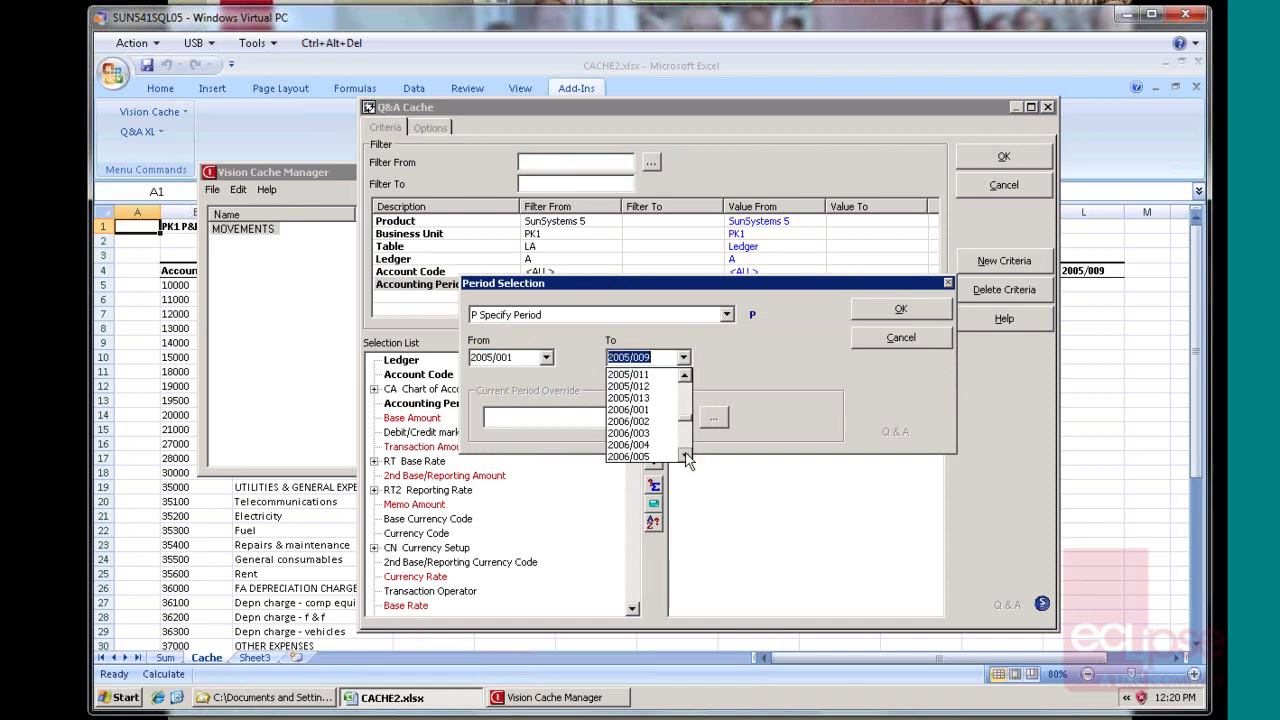
{"action": "left_click", "coordinate": [640, 386]}
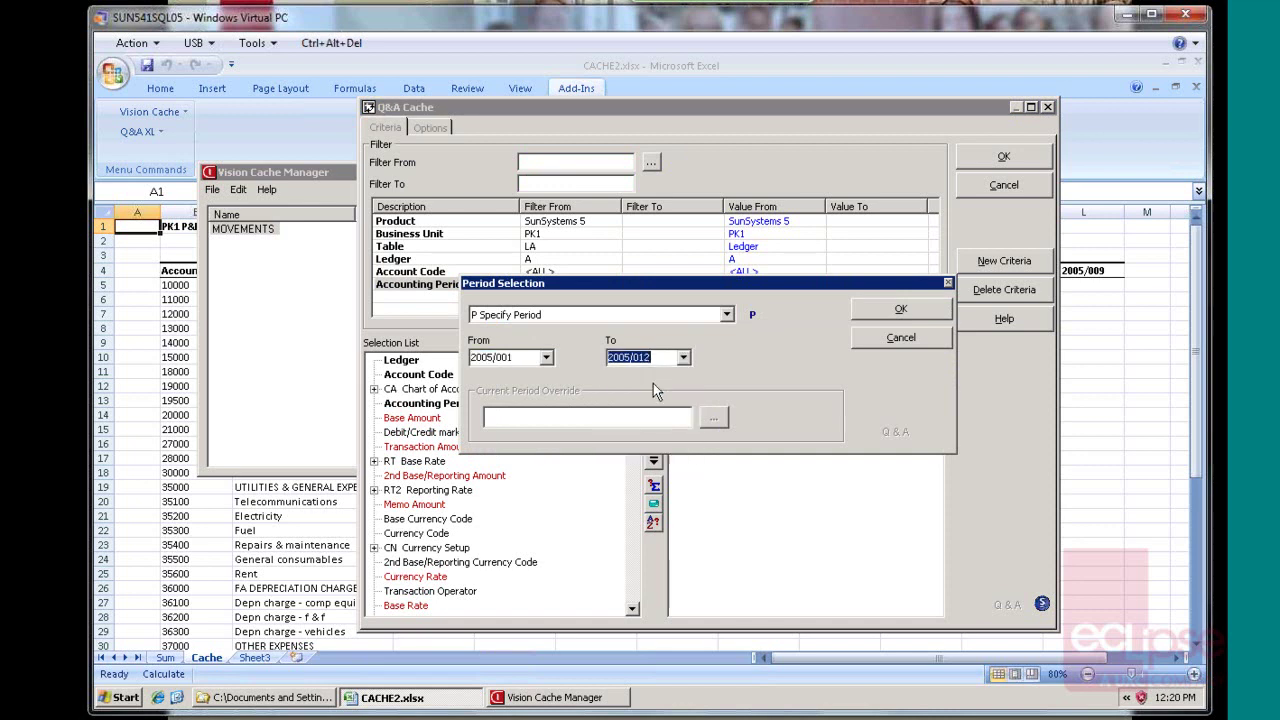
{"action": "left_click", "coordinate": [901, 310]}
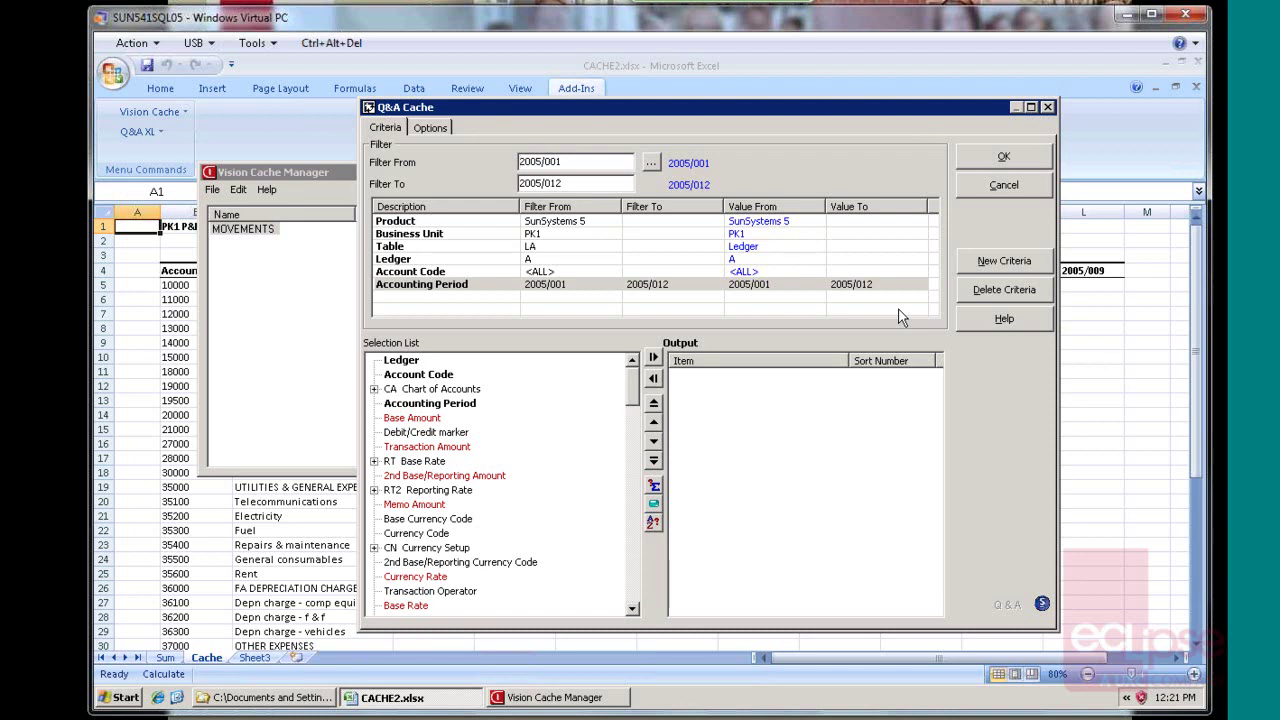
Step: Add Account Code, Accounting Period and Base Amount as output fields, then view the Options tab
{"action": "double_click", "coordinate": [432, 375]}
{"action": "left_click", "coordinate": [433, 404]}
{"action": "double_click", "coordinate": [433, 404]}
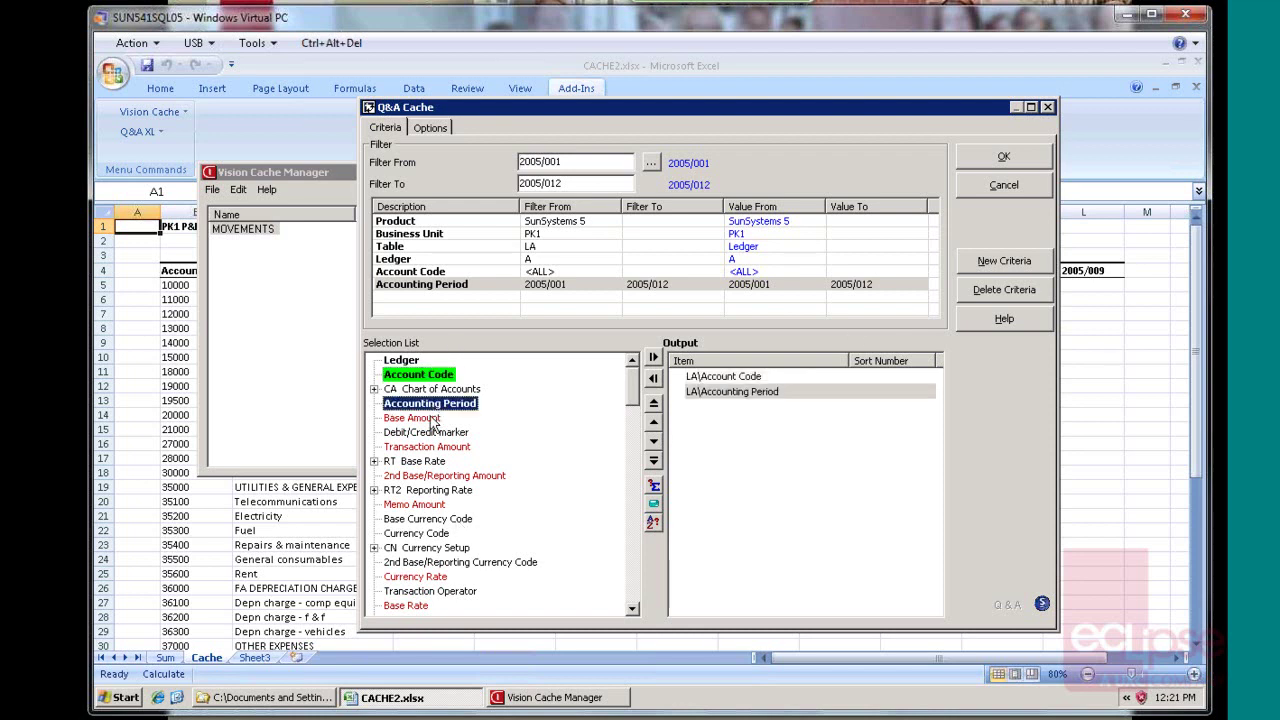
{"action": "double_click", "coordinate": [424, 418]}
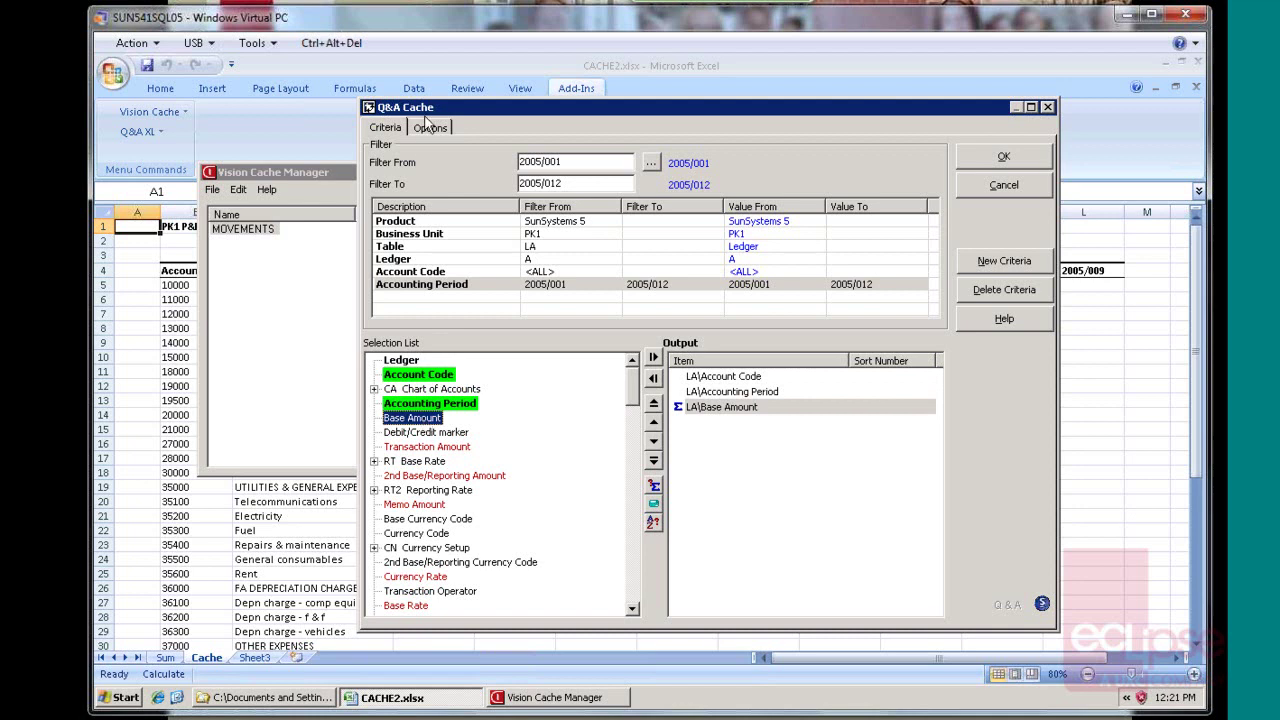
{"action": "left_click", "coordinate": [427, 128]}
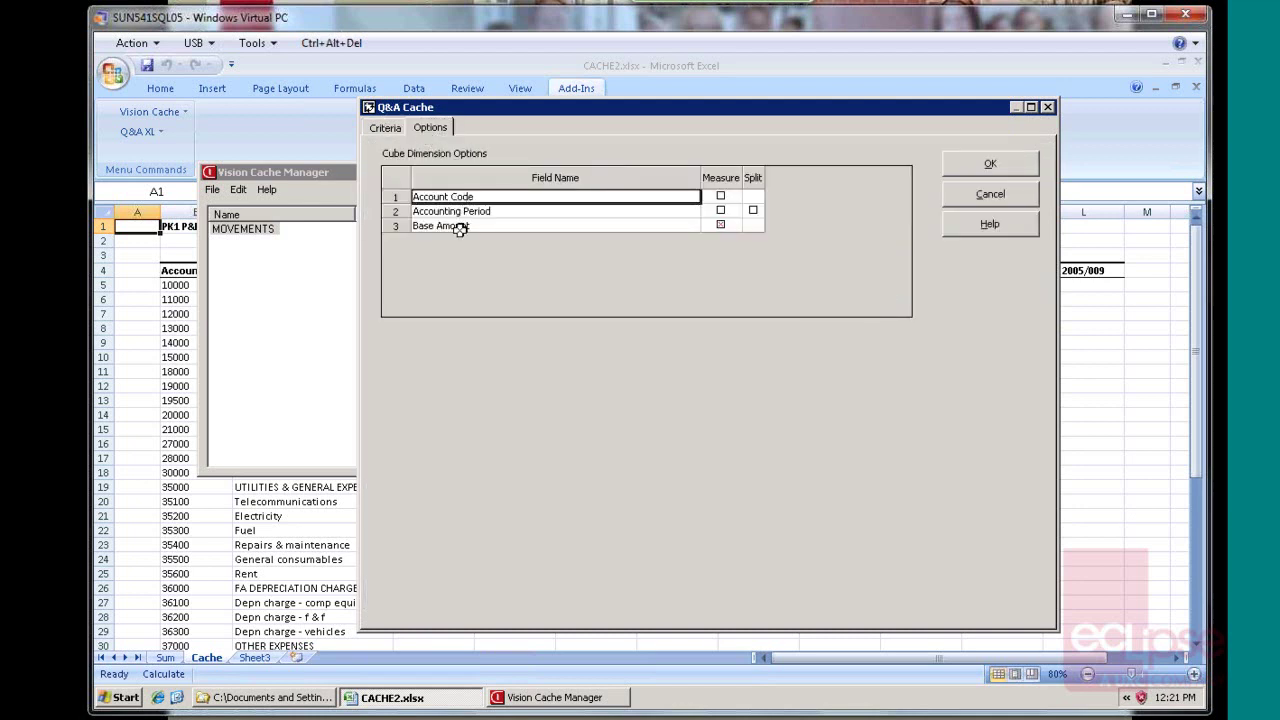
Step: Confirm the MOVEMENTS cache definition and populate the cache with data
{"action": "left_click", "coordinate": [972, 166]}
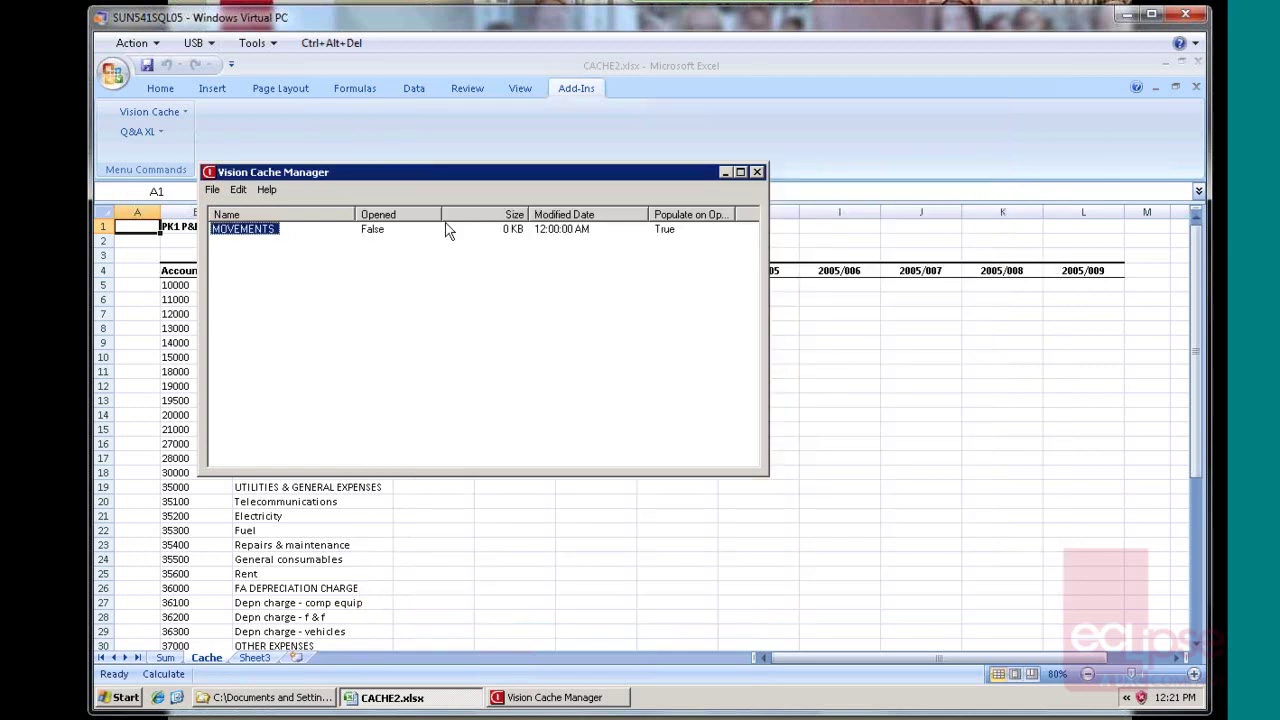
{"action": "left_click", "coordinate": [213, 190]}
{"action": "left_click", "coordinate": [237, 224]}
Step: Open the MOVEMENTS cache, close the Vision Cache Manager, and select cell D6
{"action": "left_click", "coordinate": [212, 190]}
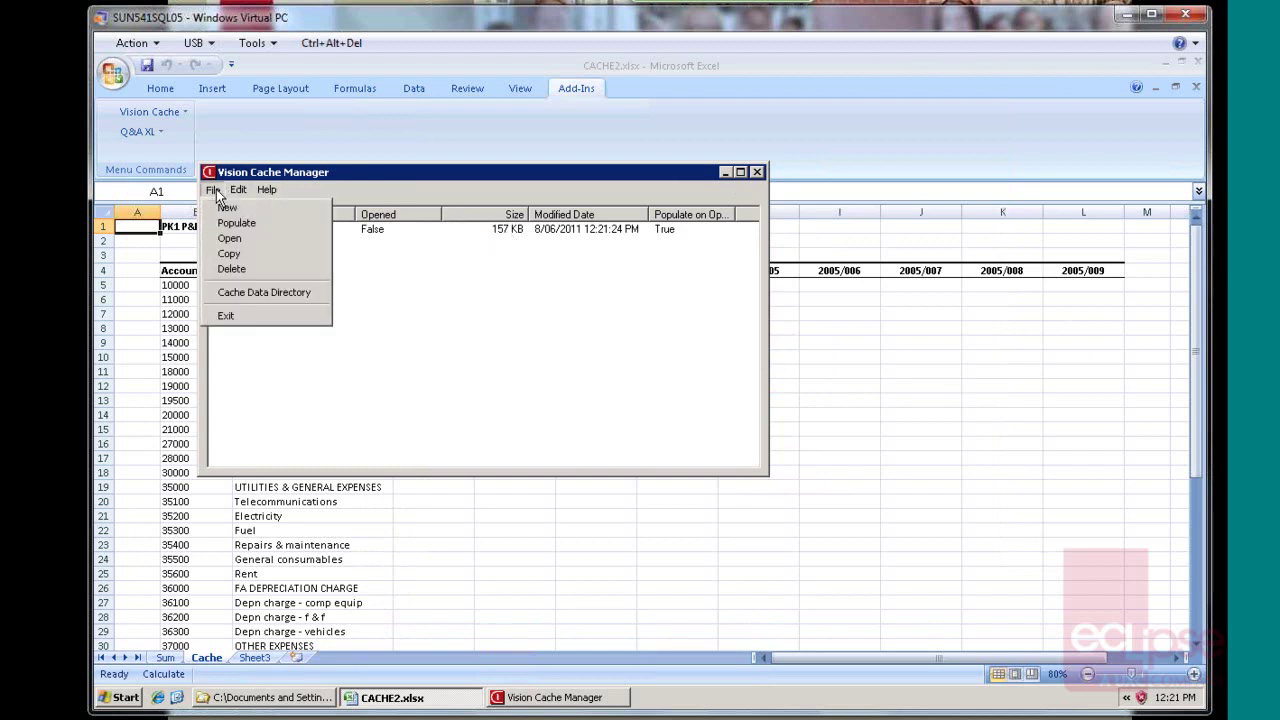
{"action": "left_click", "coordinate": [229, 238]}
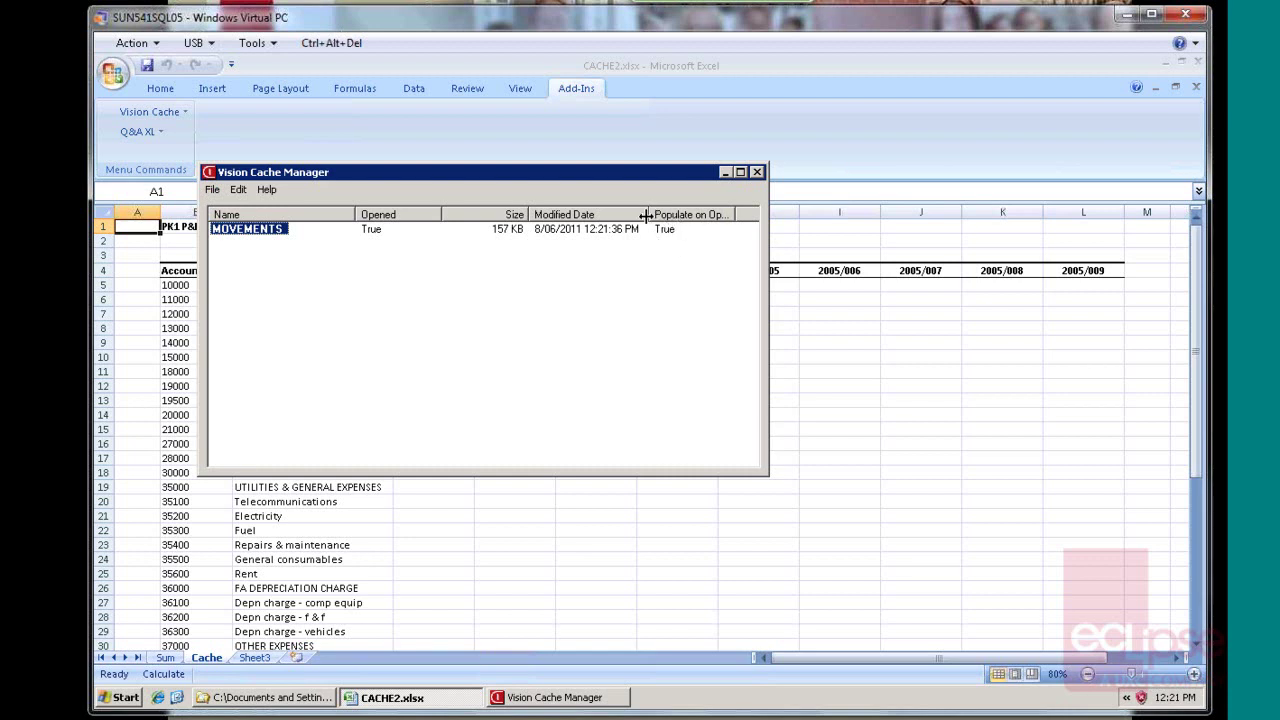
{"action": "left_click", "coordinate": [758, 172]}
{"action": "left_click", "coordinate": [402, 296]}
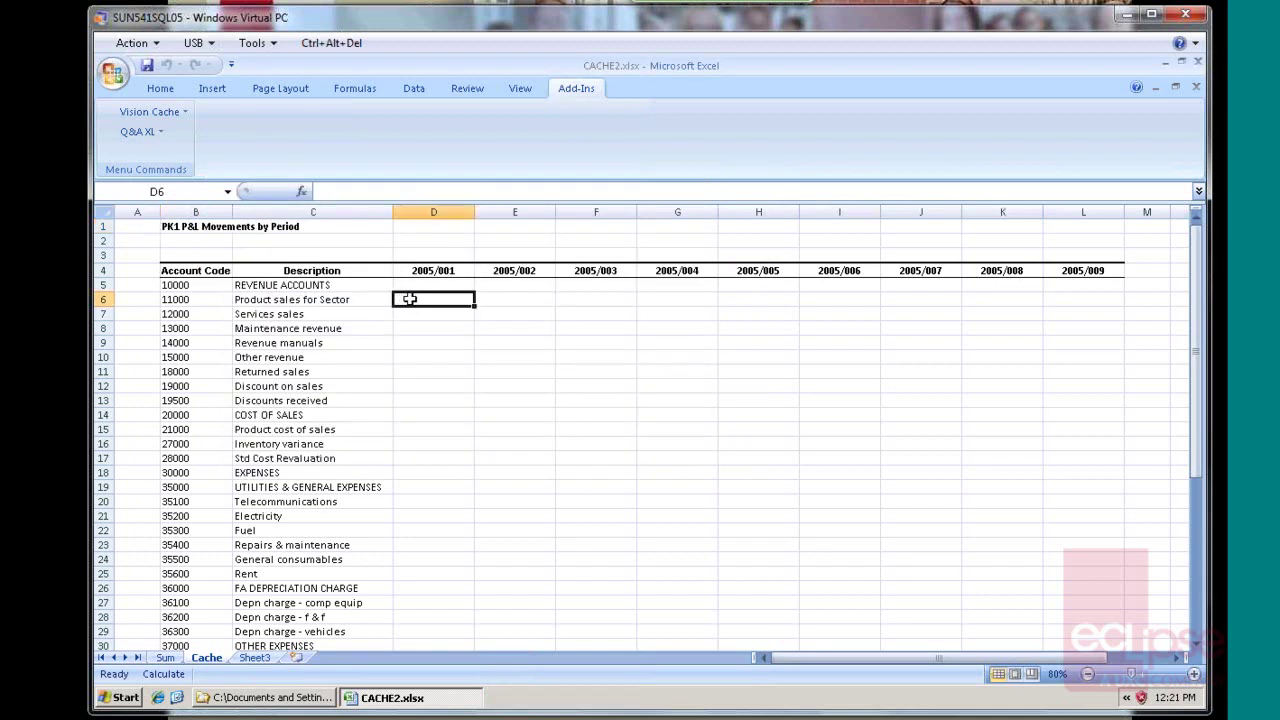
Step: Insert a MOVEMENTS Vision Cache formula in D6: Base Amount by Account Code $B6, Accounting Period D$4
{"action": "left_click", "coordinate": [155, 111]}
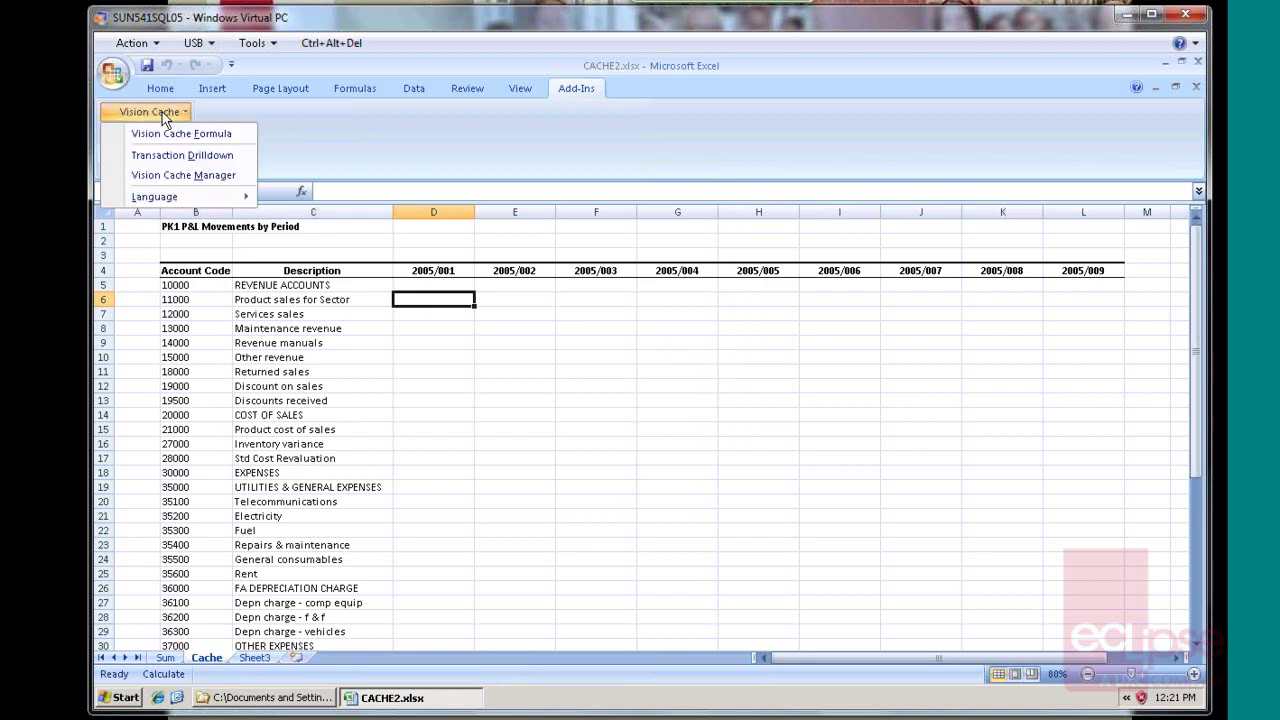
{"action": "left_click", "coordinate": [193, 134]}
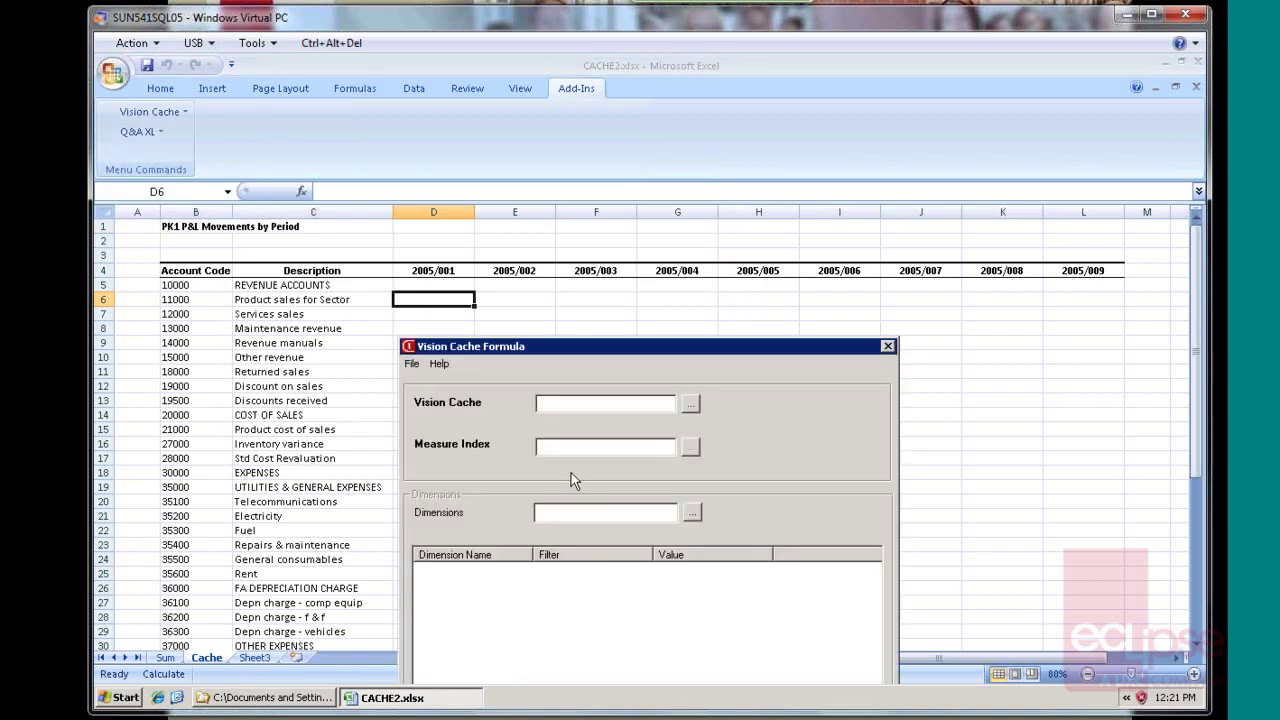
{"action": "left_click", "coordinate": [693, 410]}
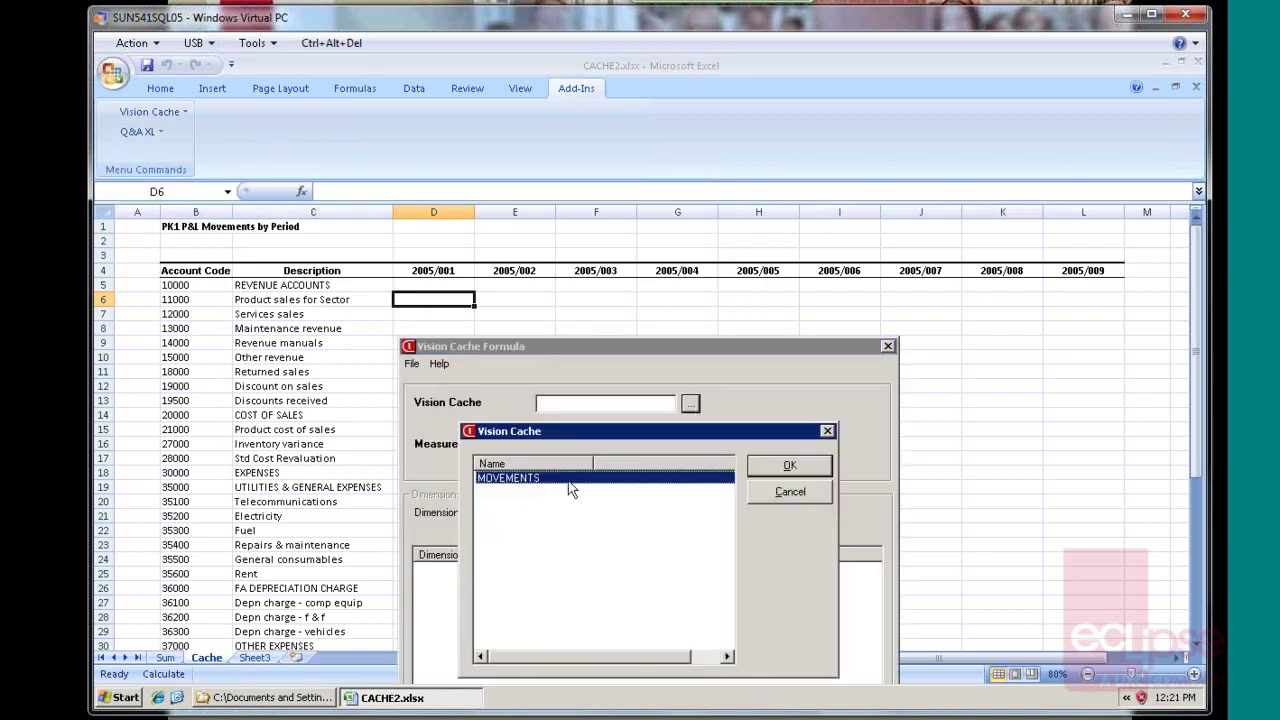
{"action": "double_click", "coordinate": [538, 482]}
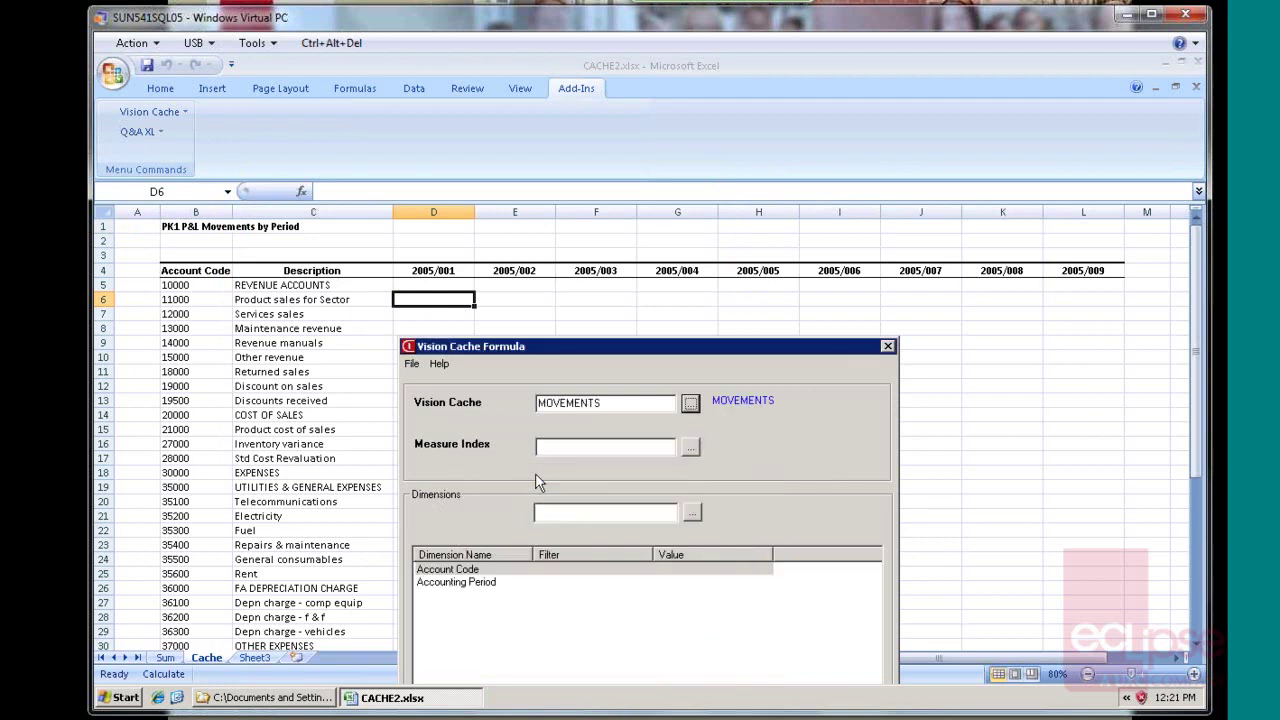
{"action": "left_click", "coordinate": [692, 449]}
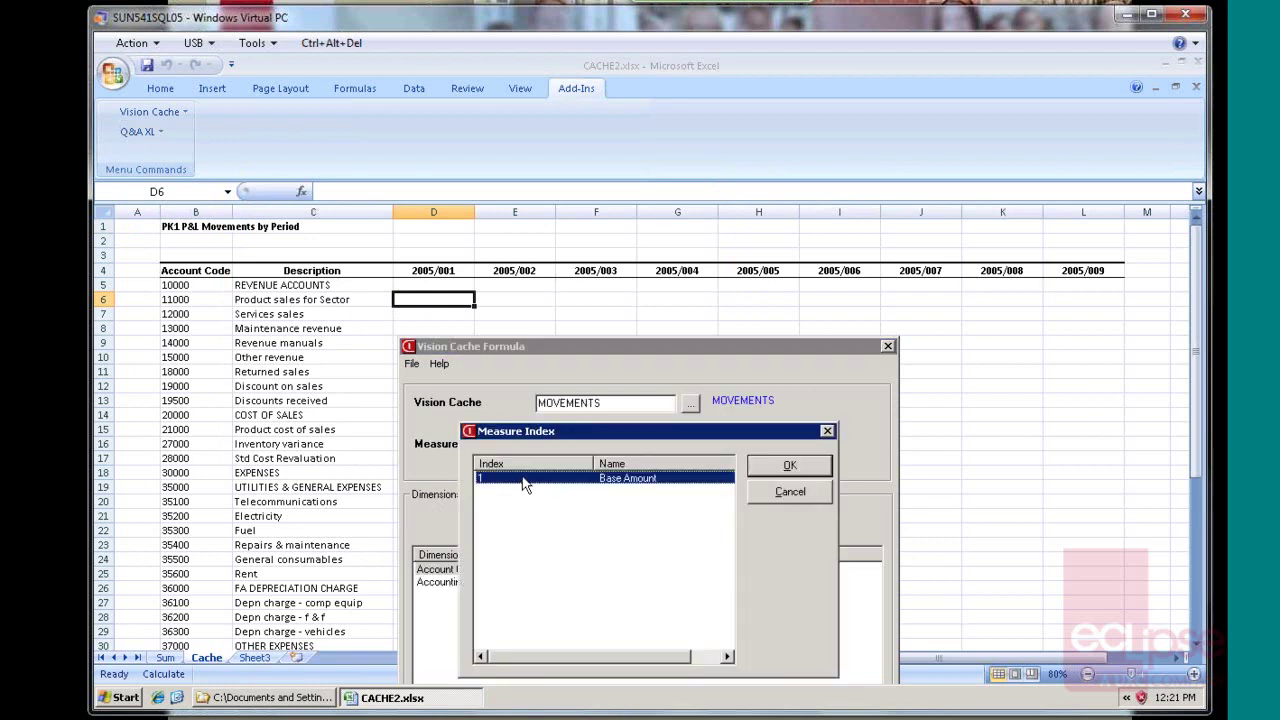
{"action": "left_click", "coordinate": [769, 469]}
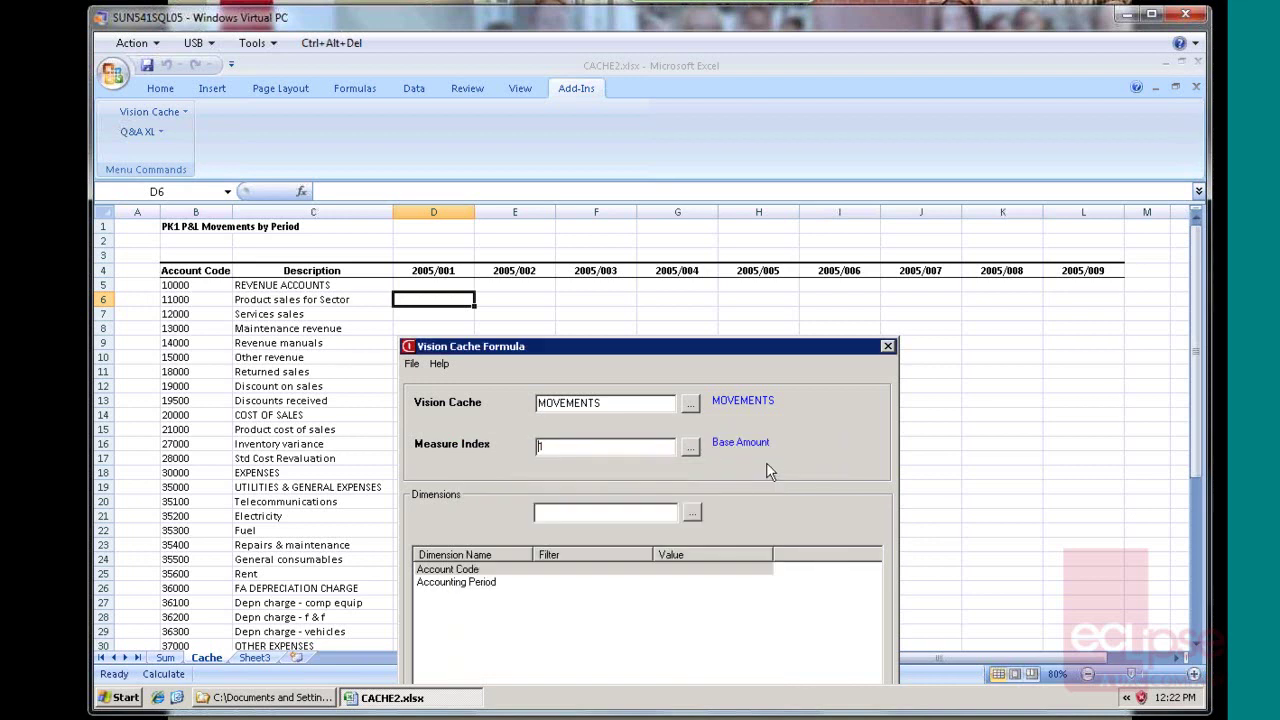
{"action": "left_click", "coordinate": [472, 569]}
{"action": "left_click", "coordinate": [190, 300]}
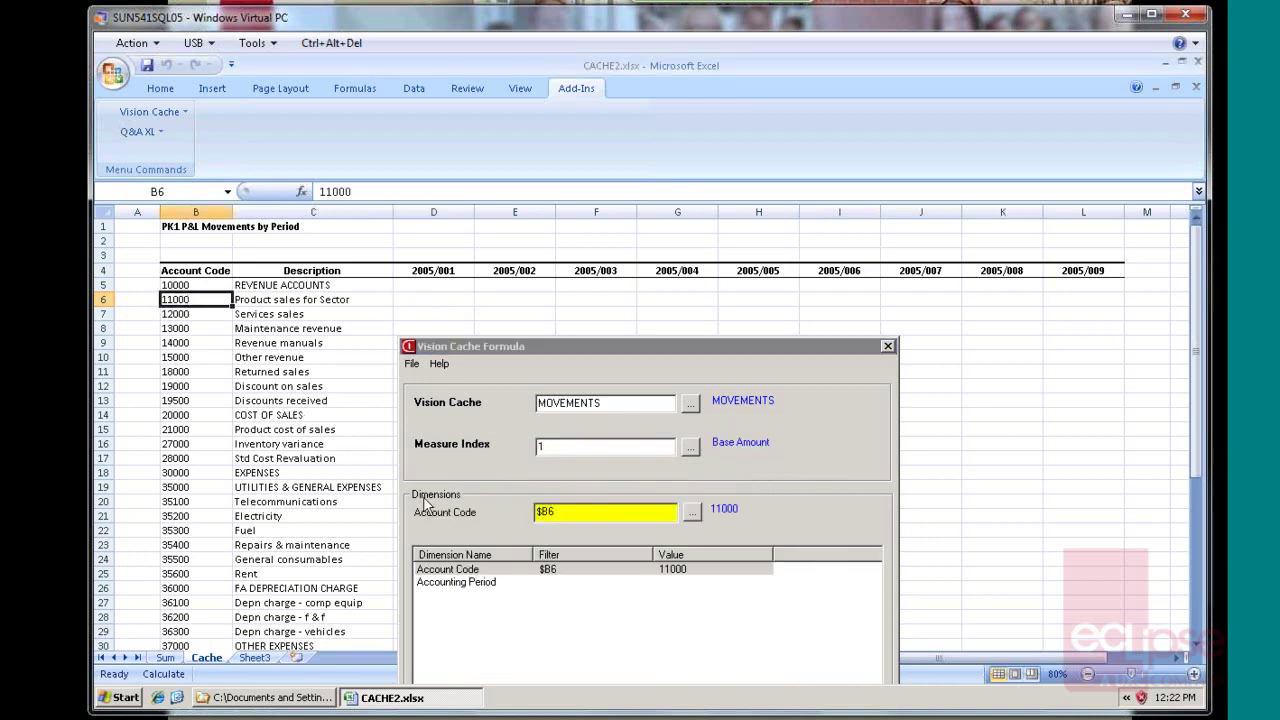
{"action": "left_click", "coordinate": [456, 583]}
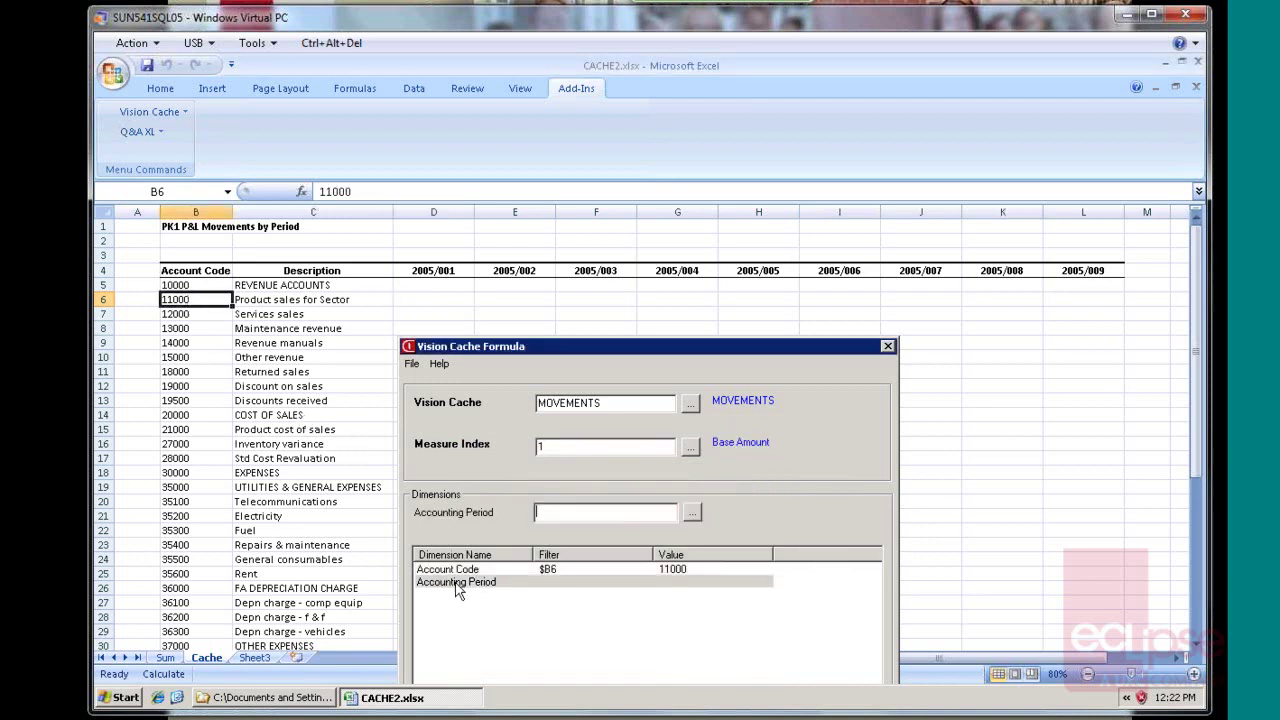
{"action": "left_click", "coordinate": [444, 270]}
{"action": "left_click_drag", "start_coordinate": [553, 345], "coordinate": [668, 184]}
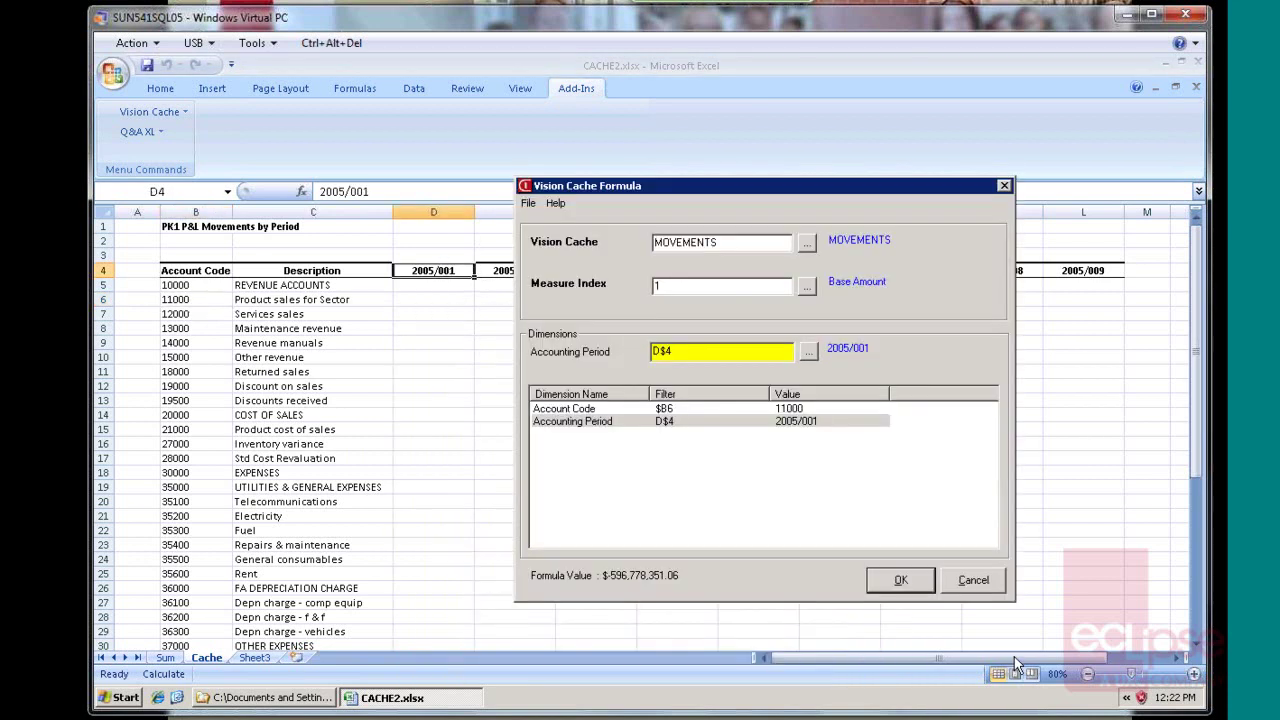
{"action": "left_click", "coordinate": [901, 581]}
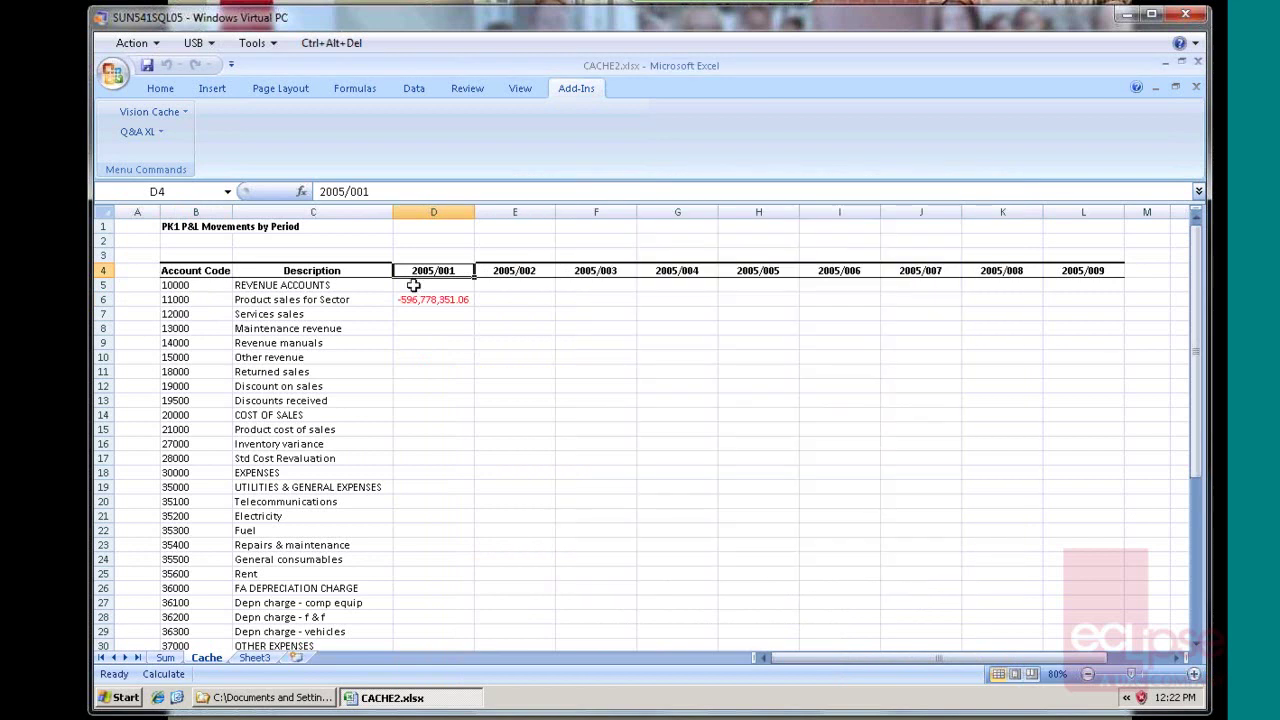
Step: Copy the D6 MOVEMENTS cache formula across D6:K47 for all accounts and periods
{"action": "left_click", "coordinate": [413, 301]}
{"action": "key", "text": "ctrl+c"}
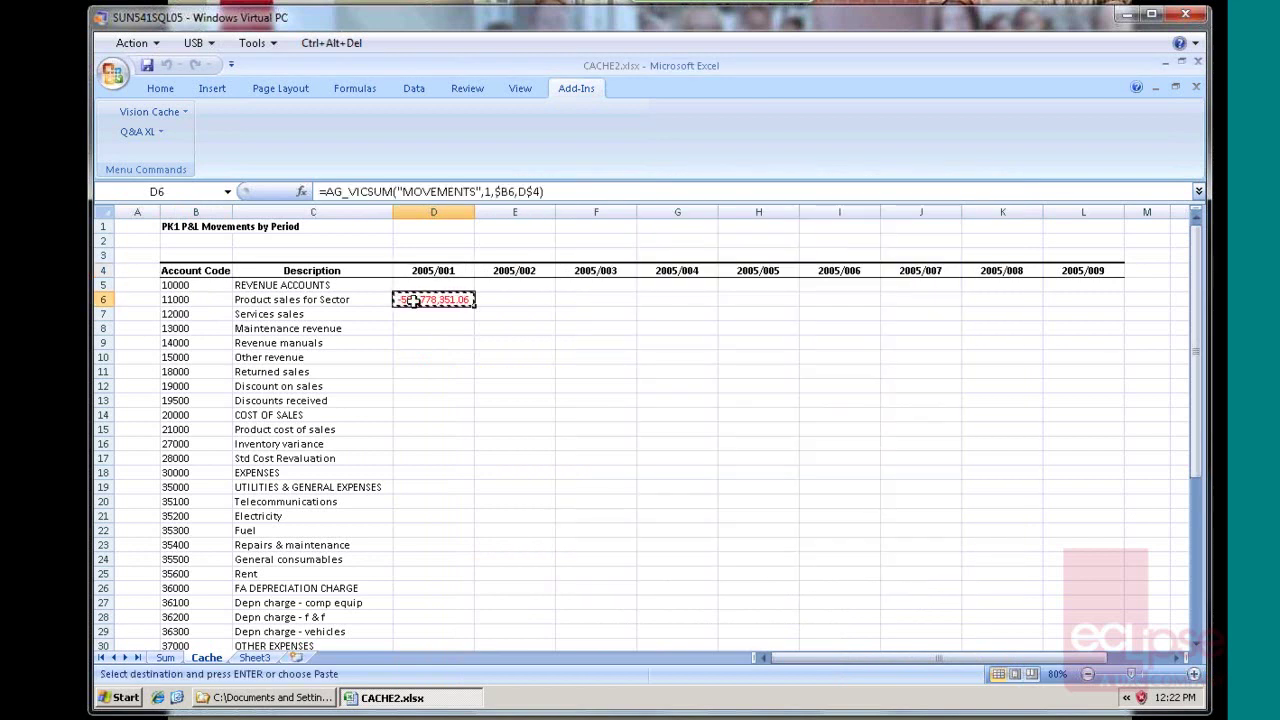
{"action": "left_click_drag", "start_coordinate": [413, 301], "coordinate": [1042, 612]}
{"action": "key", "text": "ctrl+v"}
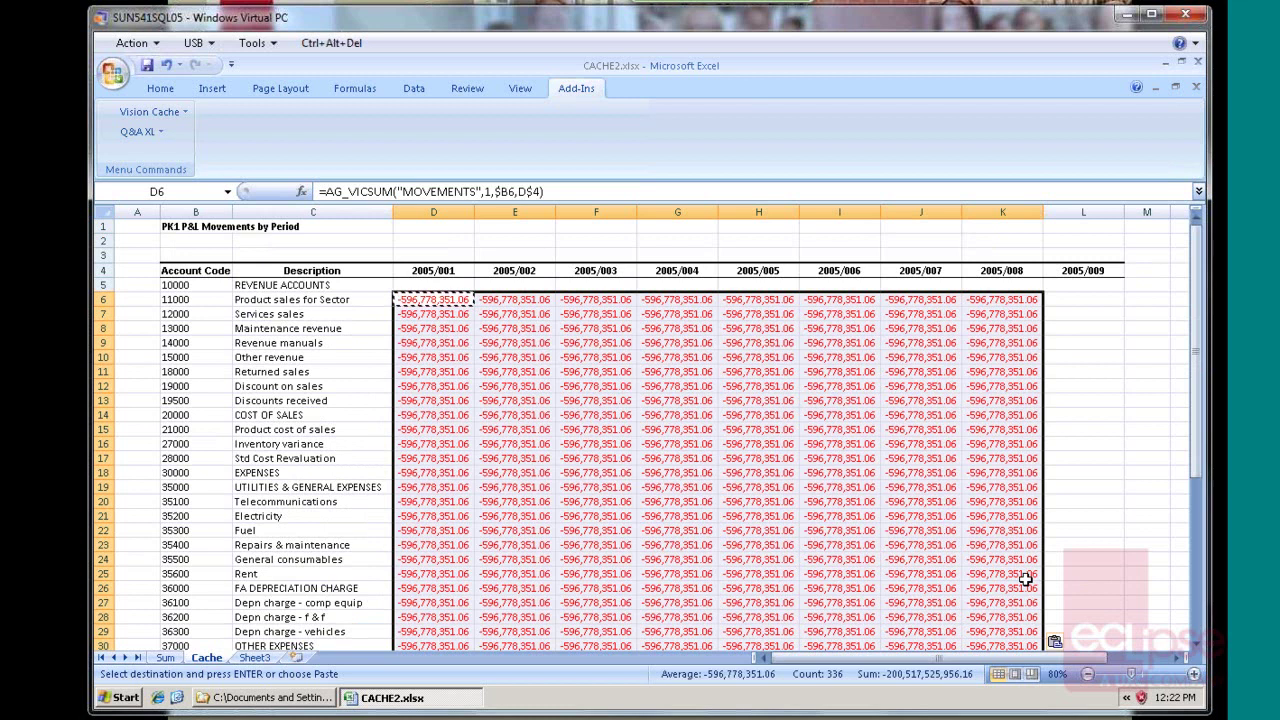
{"action": "key", "text": "Return"}
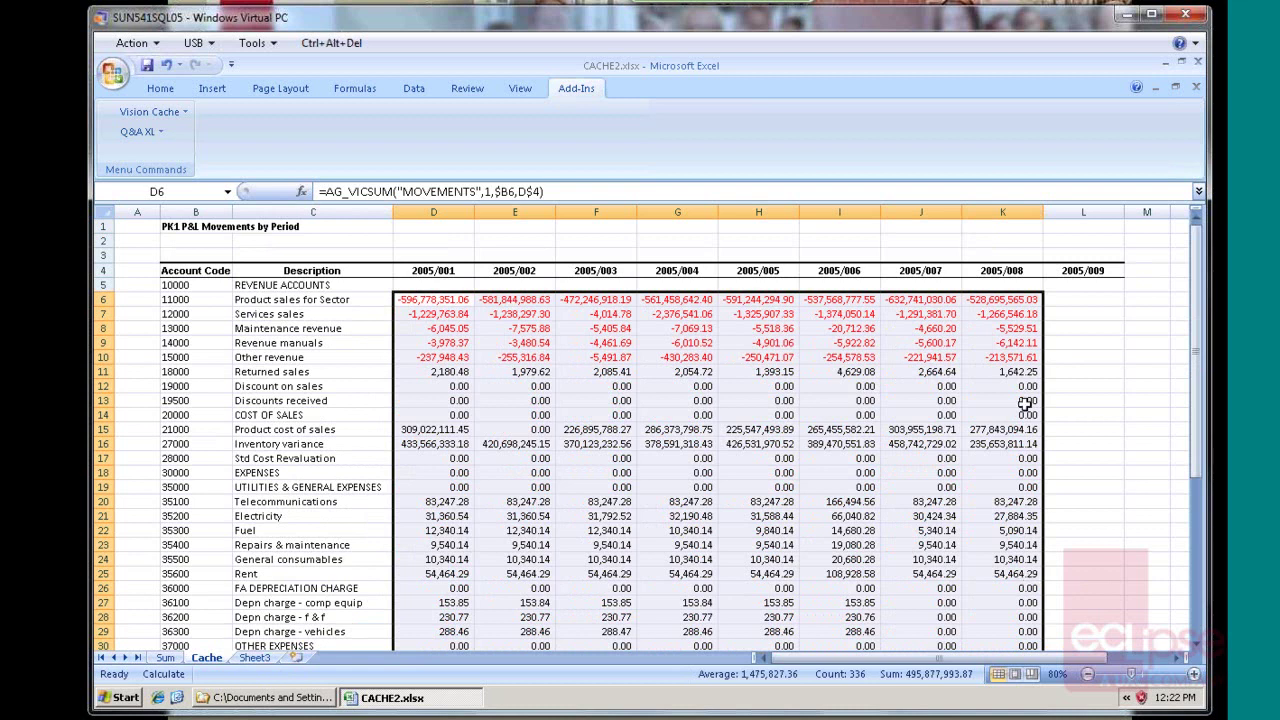
Step: Copy K6's MOVEMENTS cache formula into L6:L47 so the 2005/009 column shows per-account values
{"action": "left_click", "coordinate": [1008, 300]}
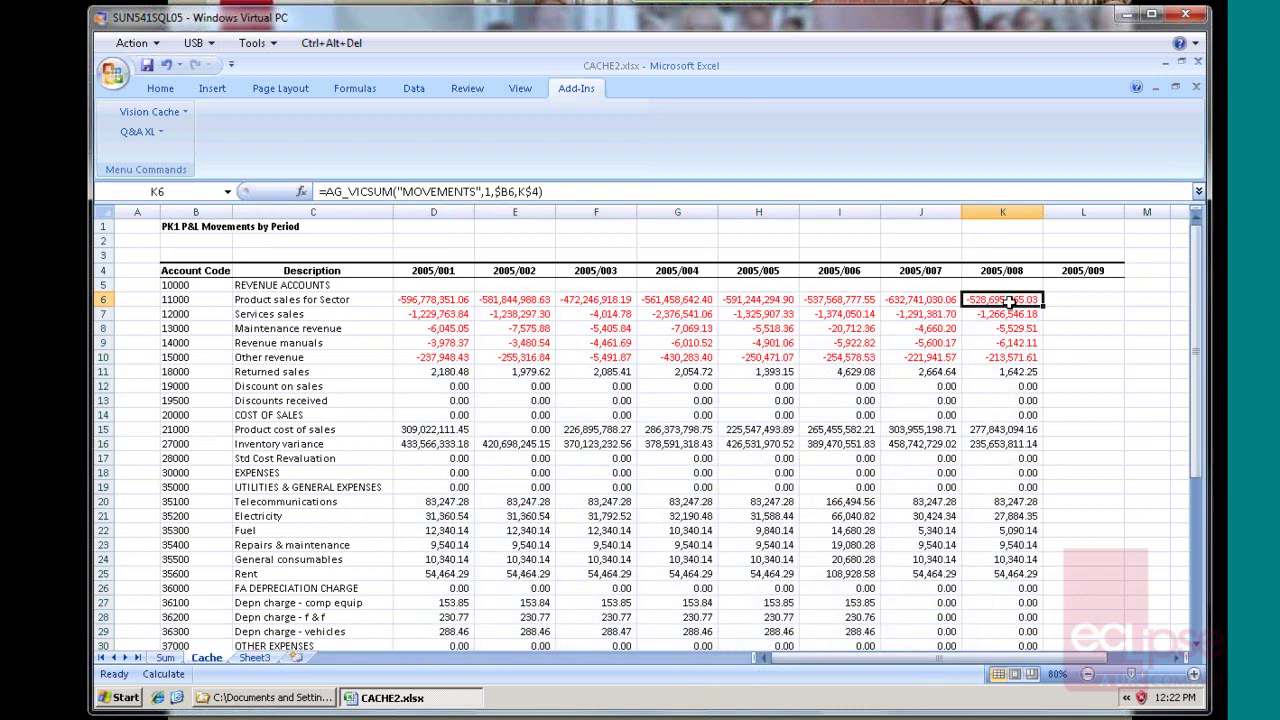
{"action": "key", "text": "ctrl+c"}
{"action": "left_click_drag", "start_coordinate": [1068, 302], "coordinate": [1097, 606]}
{"action": "key", "text": "ctrl+v"}
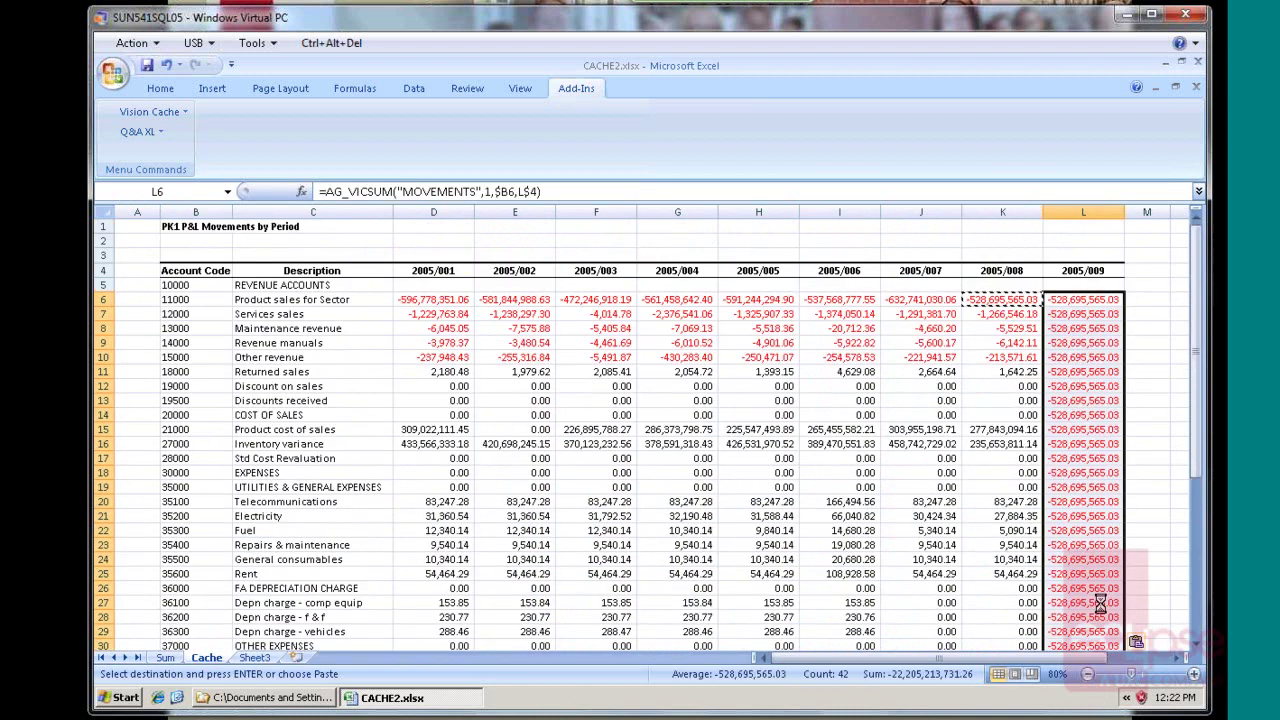
{"action": "right_click", "coordinate": [1088, 522]}
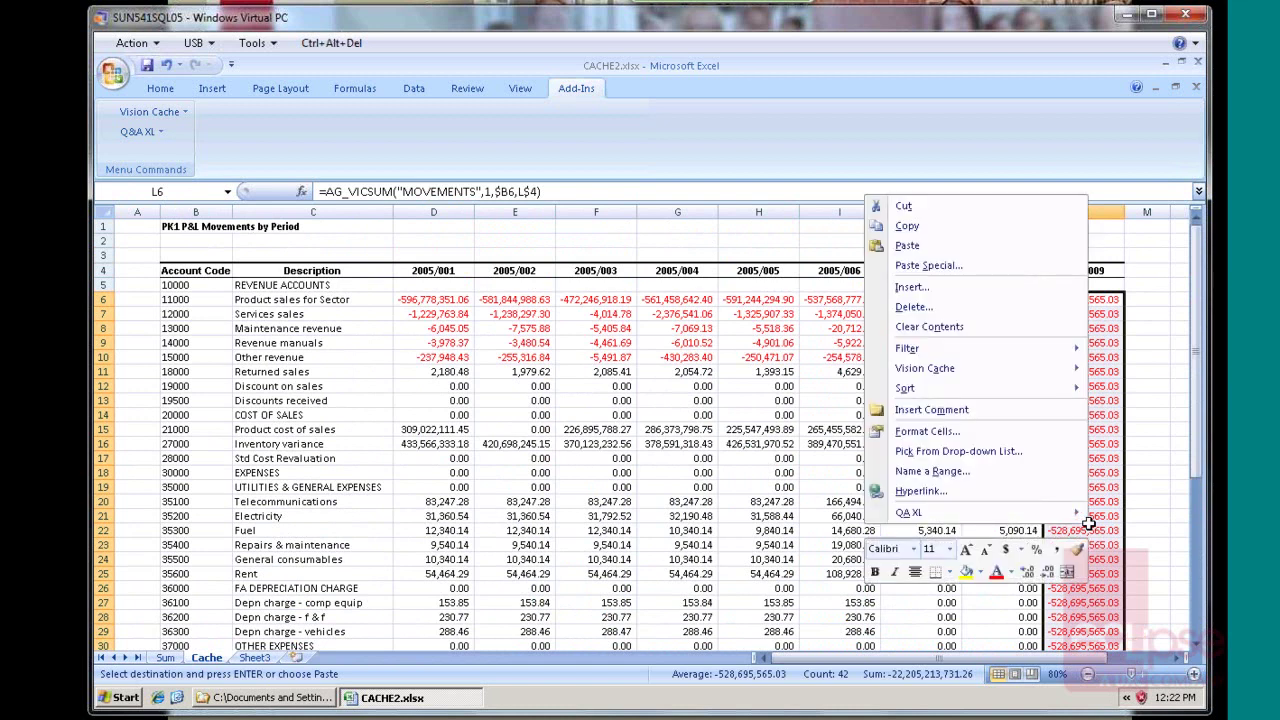
{"action": "mouse_move", "coordinate": [1077, 514]}
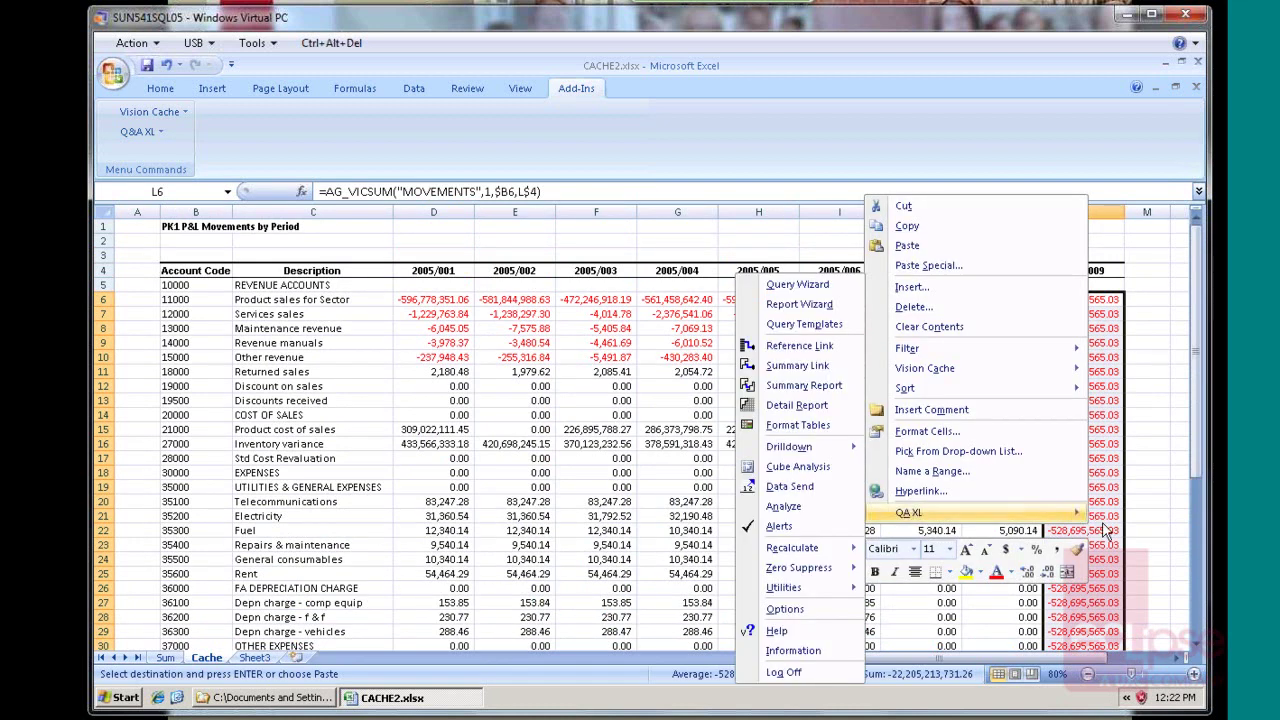
{"action": "key", "text": "Escape"}
{"action": "key", "text": "Escape"}
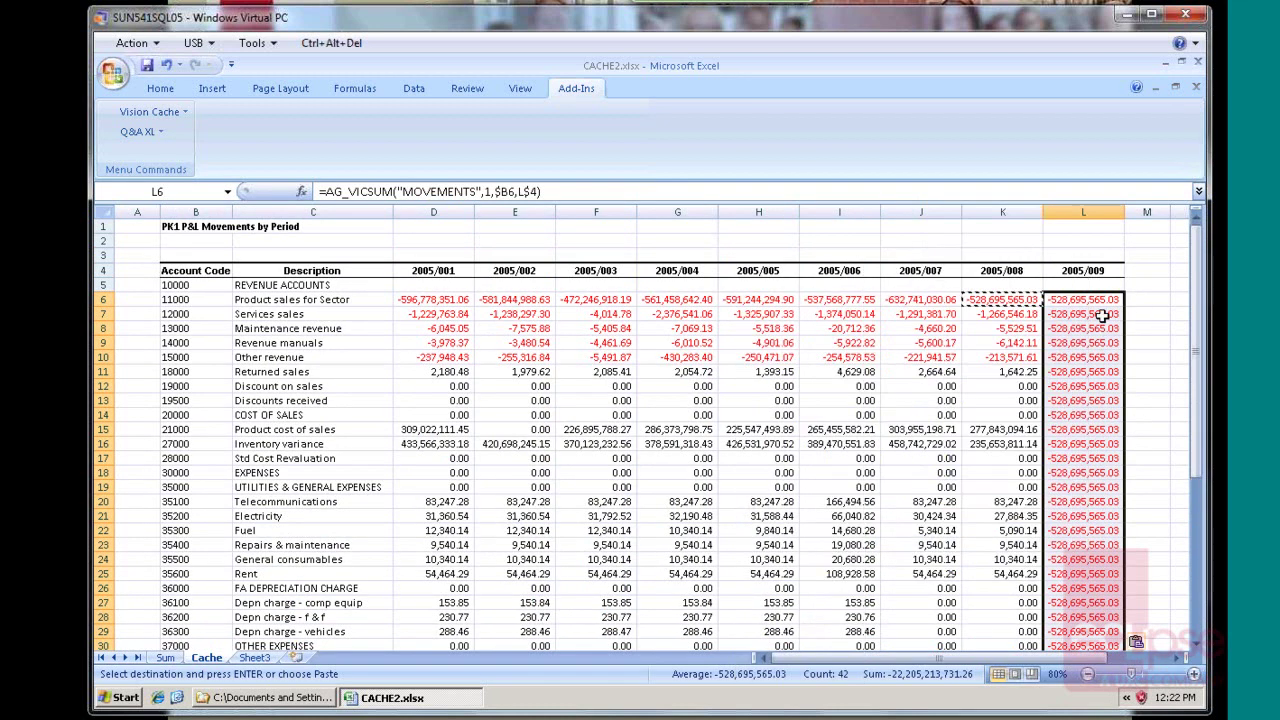
{"action": "key", "text": "Return"}
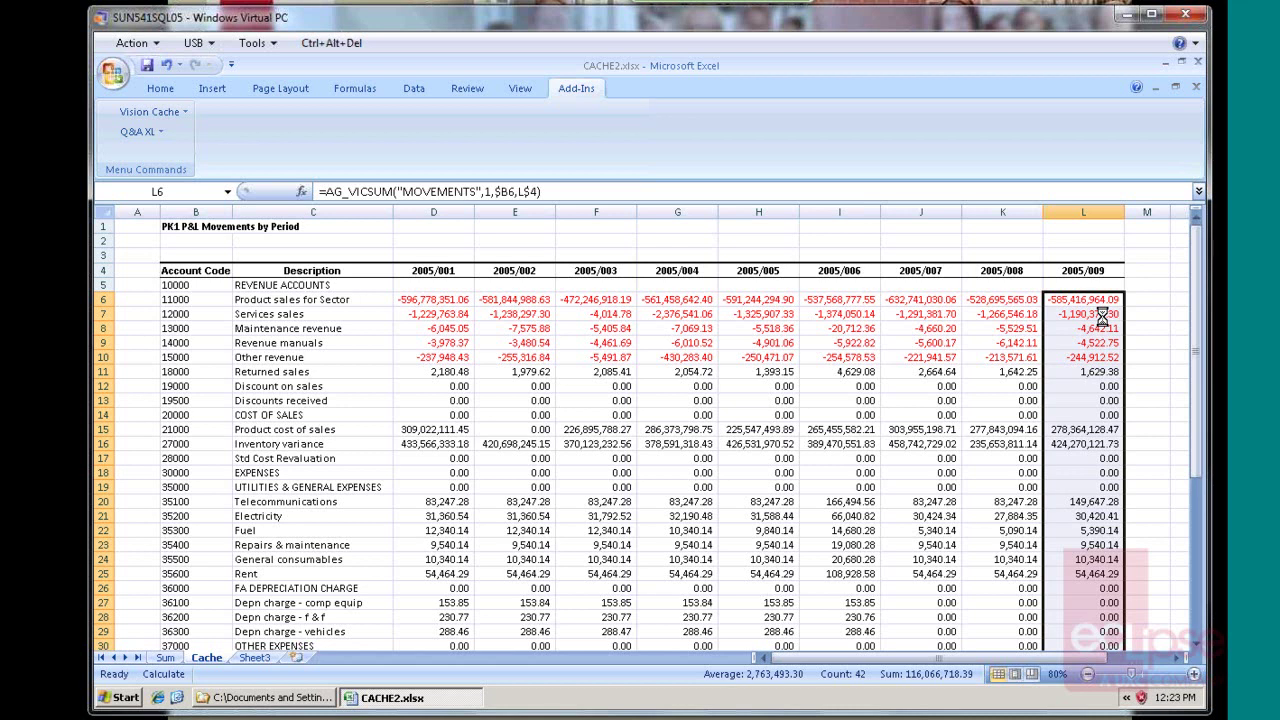
Step: Bring the PowerPoint Slide Show window for Vision Cache.pptx to the front
{"action": "key", "text": "alt+Tab"}
{"action": "key", "text": "alt+Tab"}
{"action": "key", "text": "alt+Tab"}
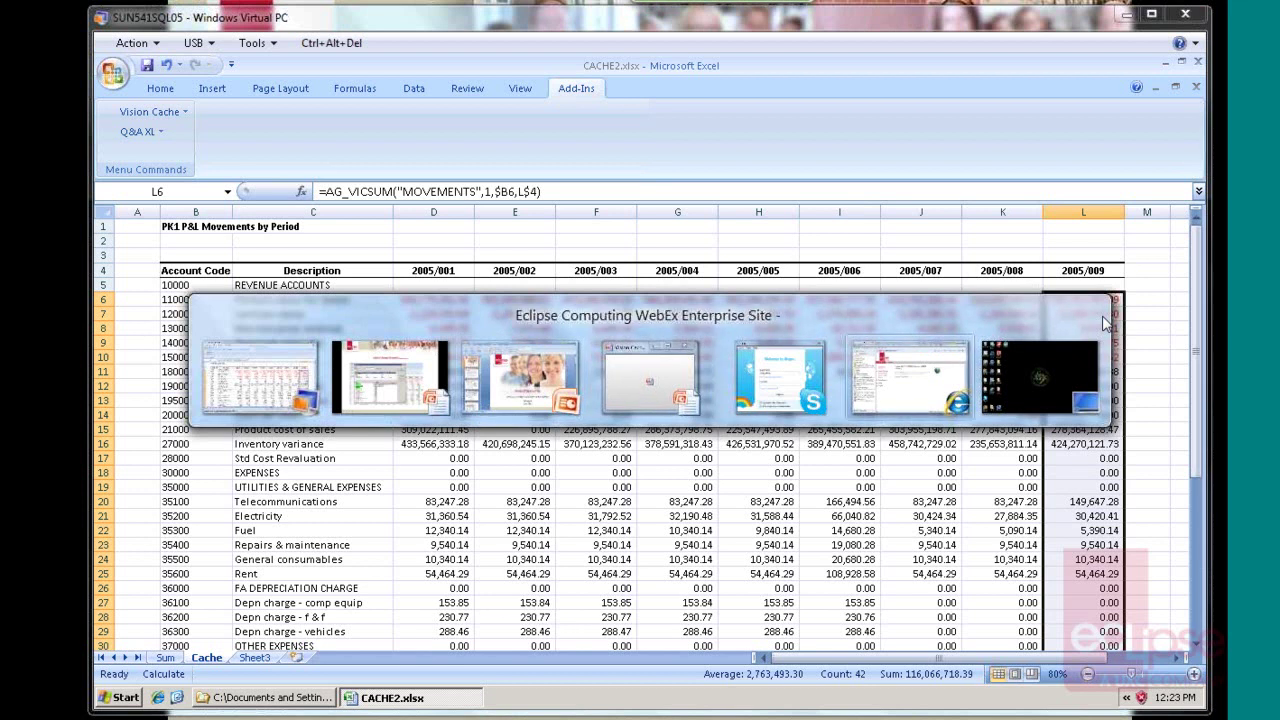
{"action": "key", "text": "alt+Tab"}
{"action": "key", "text": "alt+Tab"}
{"action": "key", "text": "alt+Tab"}
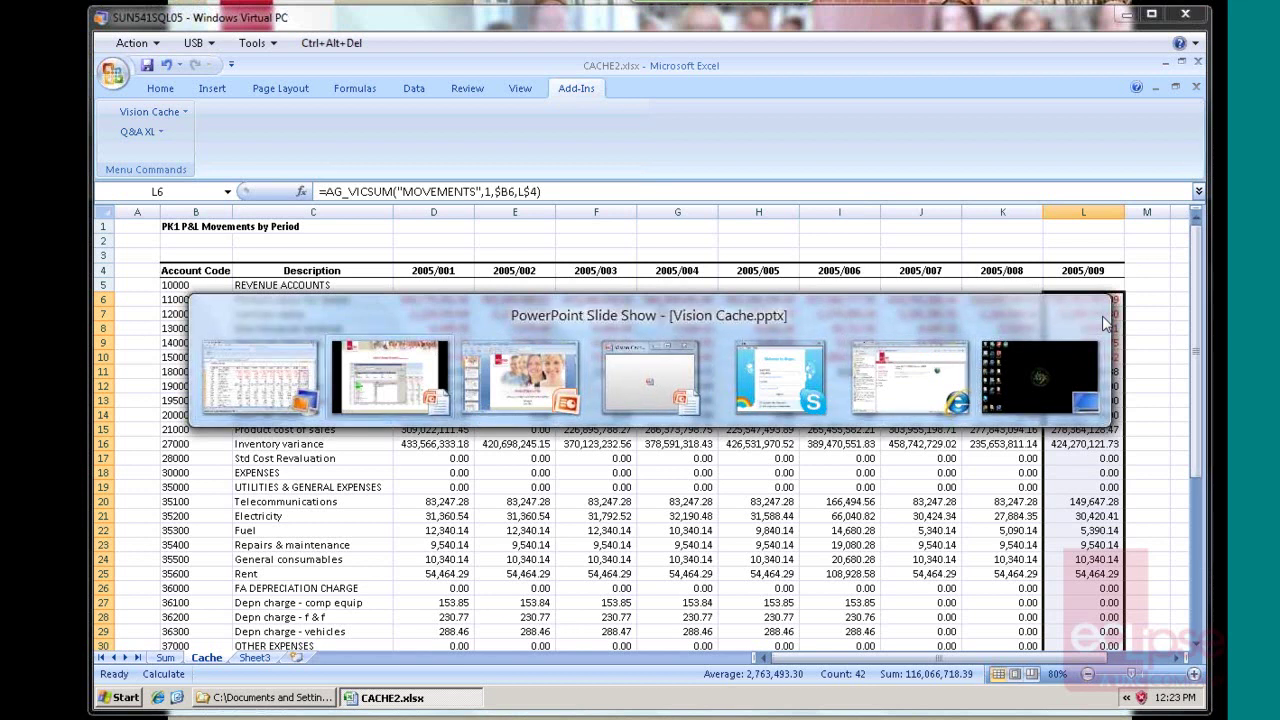